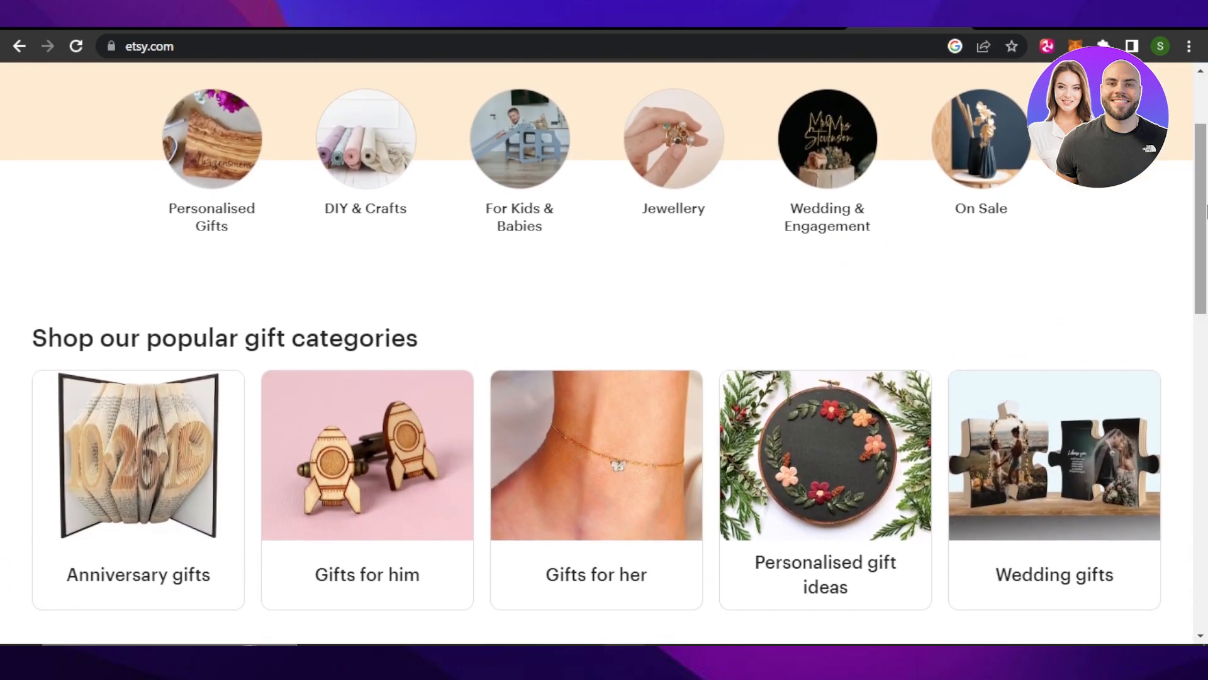
# Search Etsy for "digital products"
pyautogui.moveTo(1206, 211); pyautogui.dragTo(1206, 197)
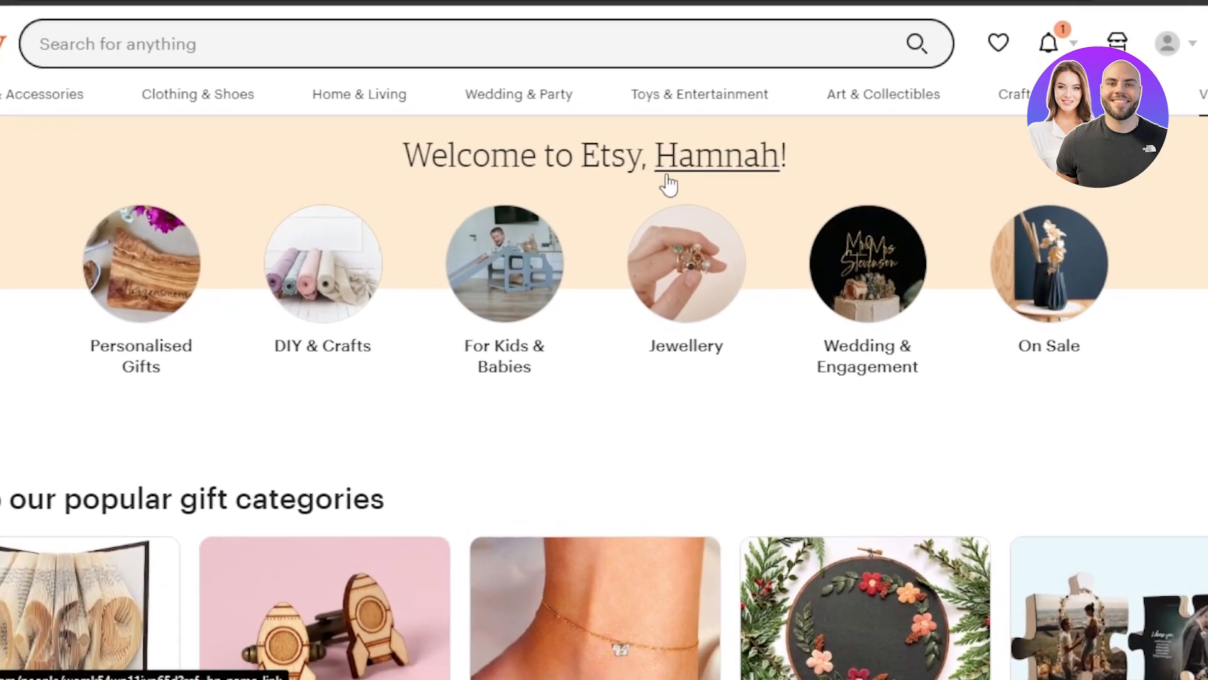
pyautogui.moveTo(101, 106)
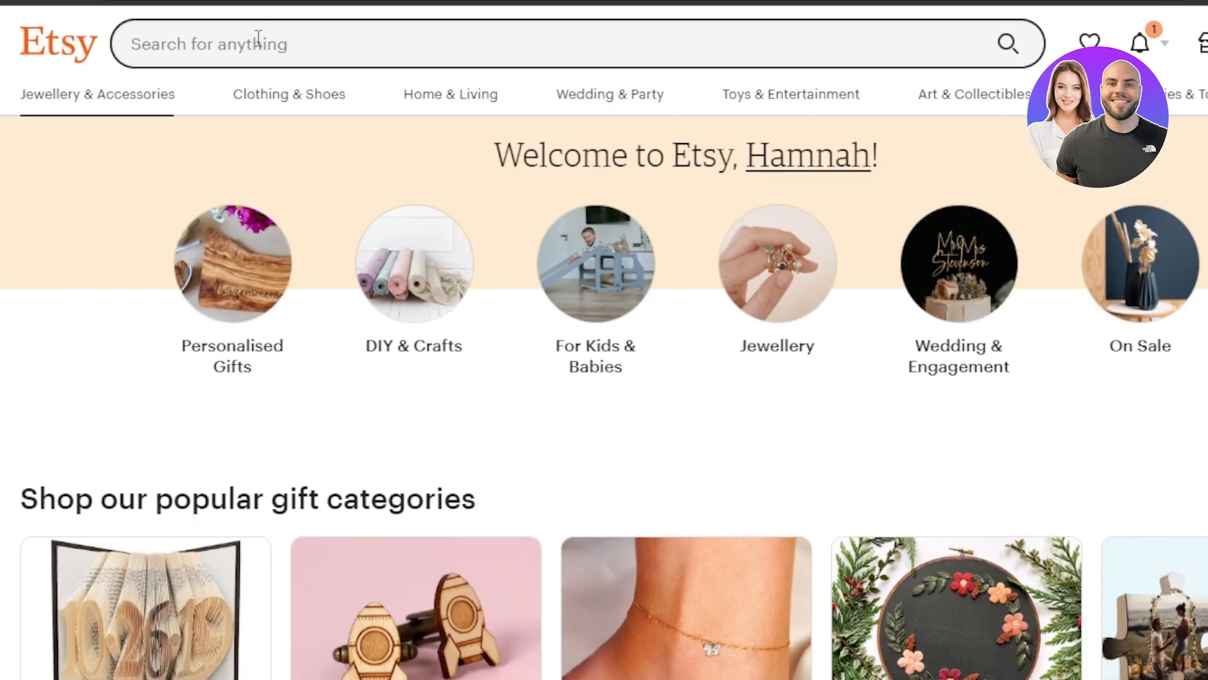
pyautogui.click(258, 39)
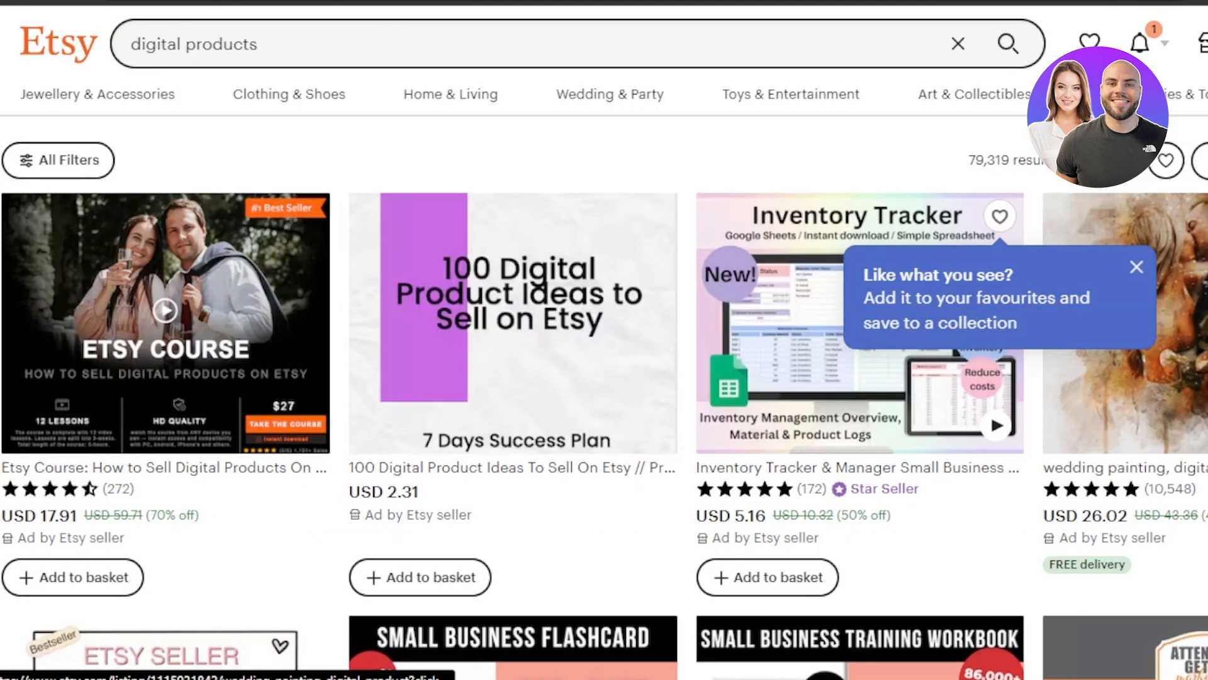
# Browse the first page of digital product listings to see what kinds of items sellers offer and at what prices
pyautogui.scroll(-2, 604, 340)
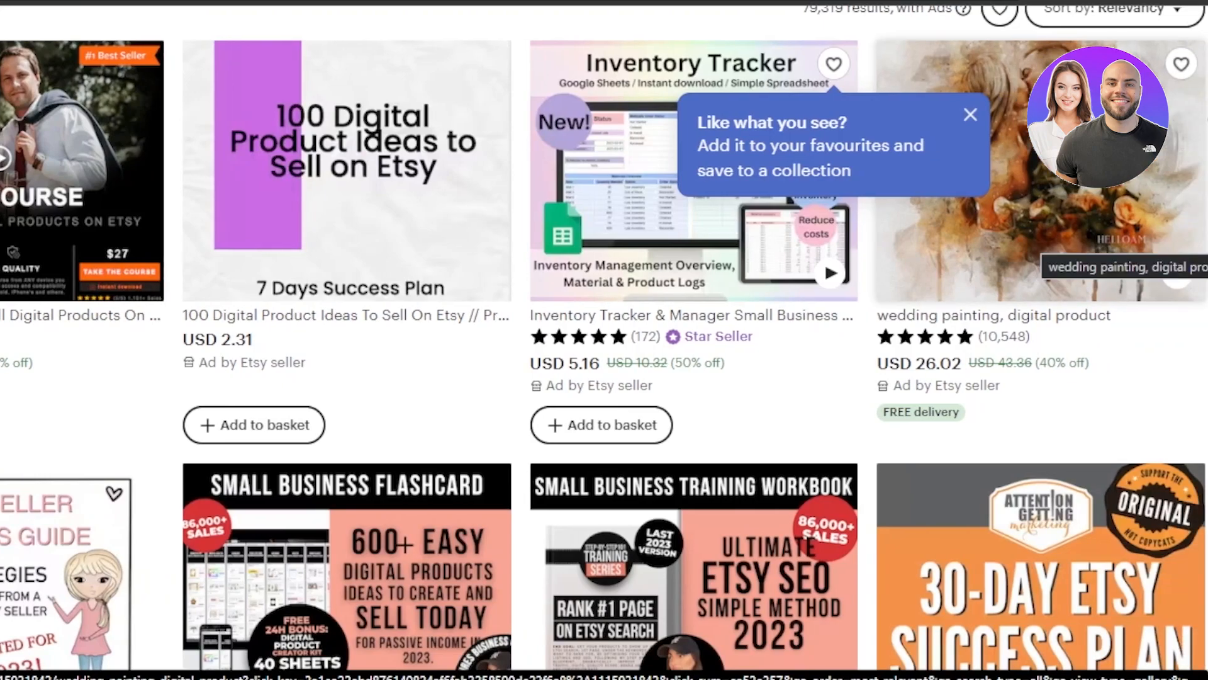
pyautogui.scroll(-5, 952, 166)
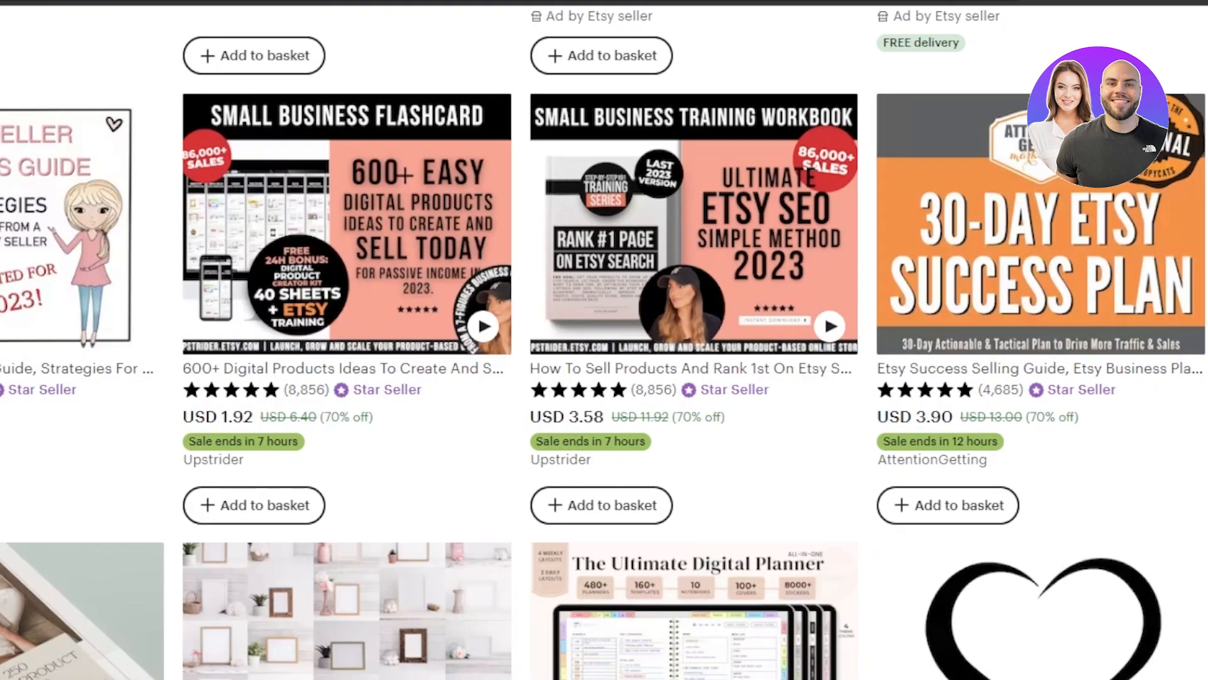
pyautogui.scroll(-6, 604, 340)
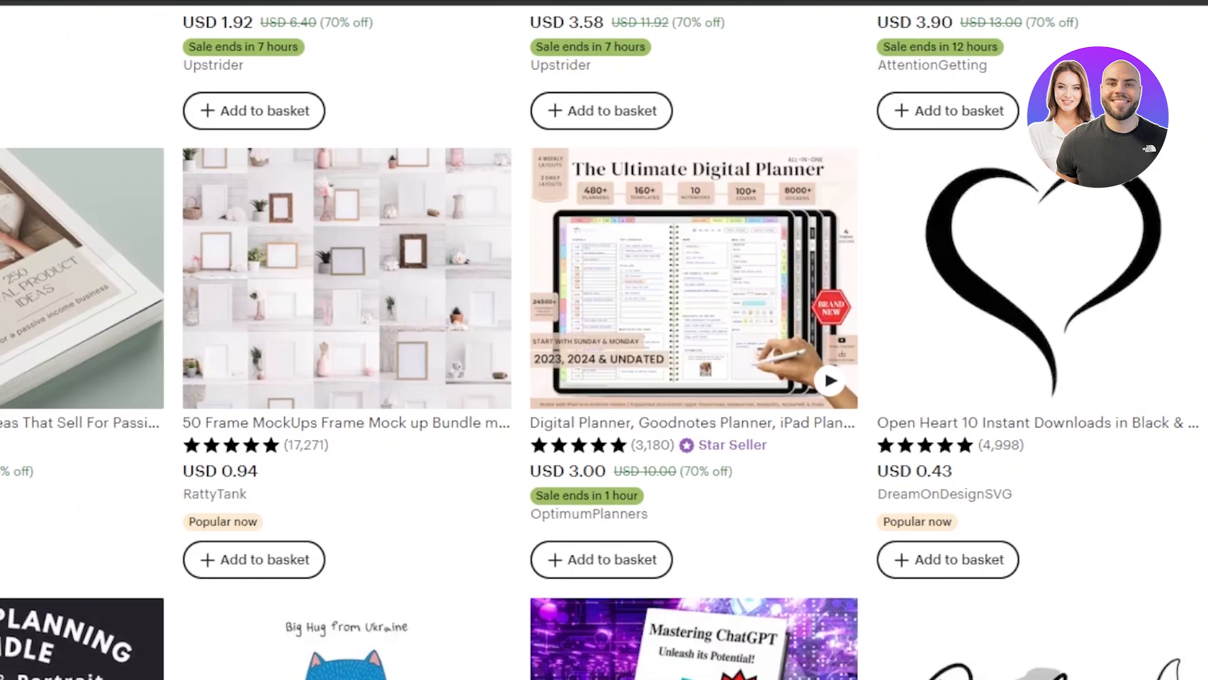
pyautogui.scroll(-3, 711, 219)
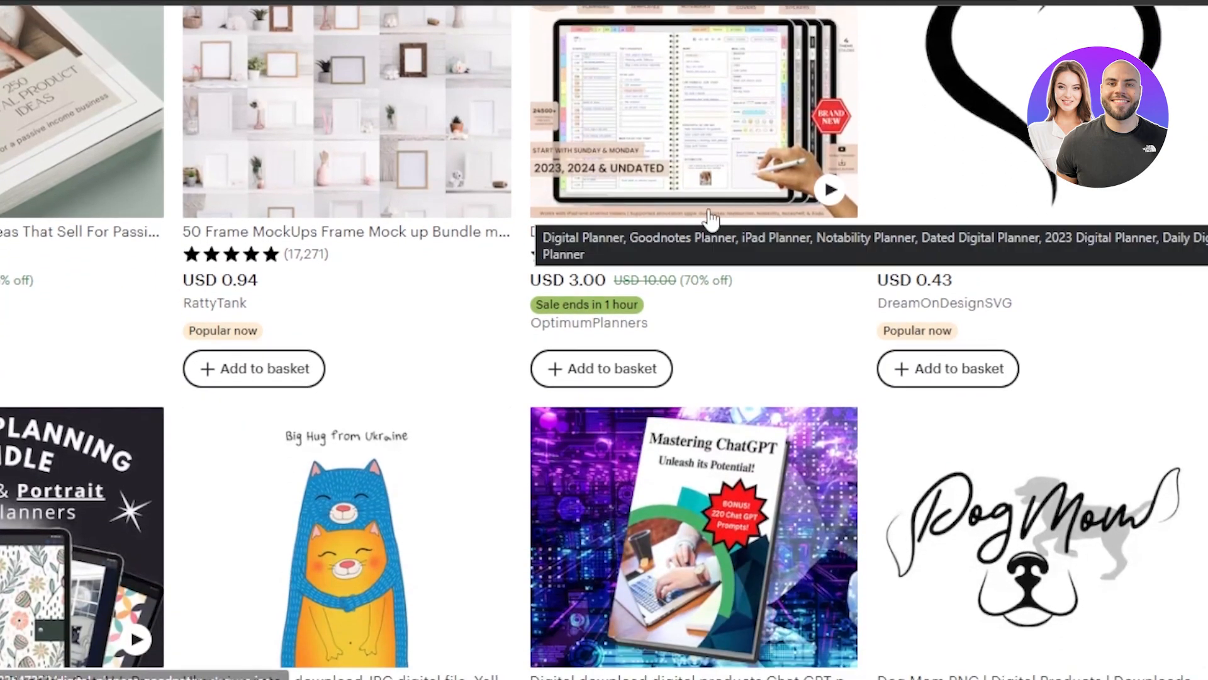
pyautogui.scroll(-7, 711, 219)
pyautogui.scroll(-10, 604, 340)
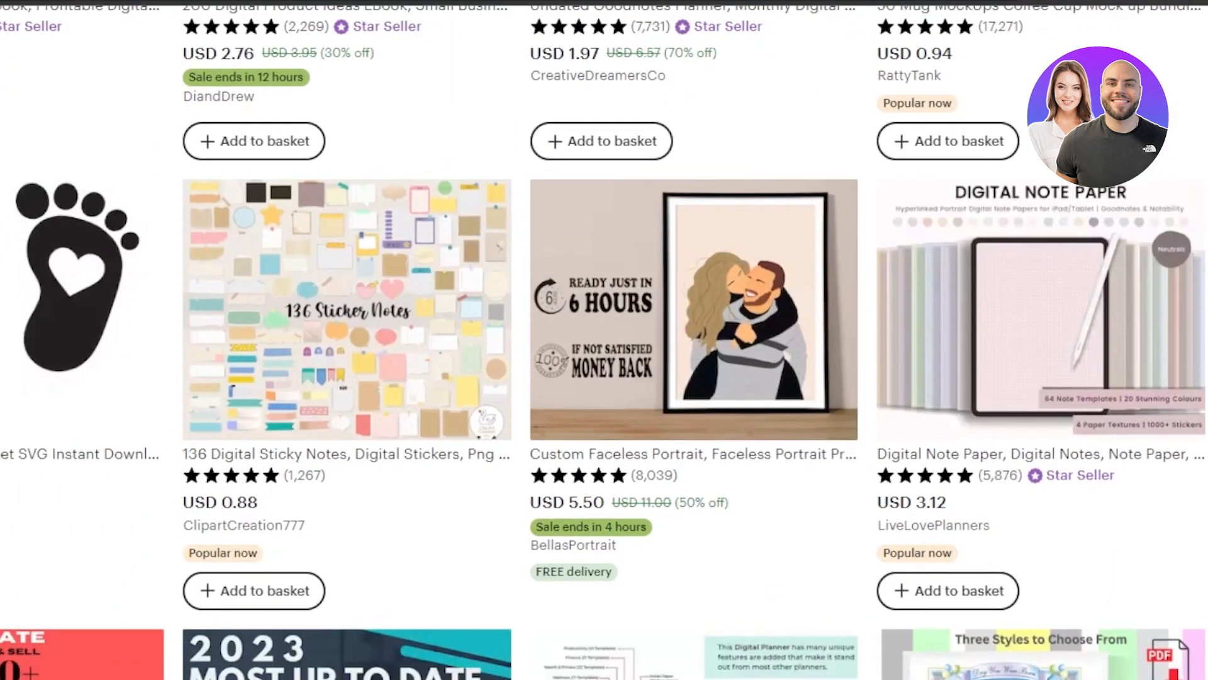
pyautogui.scroll(-1, 763, 367)
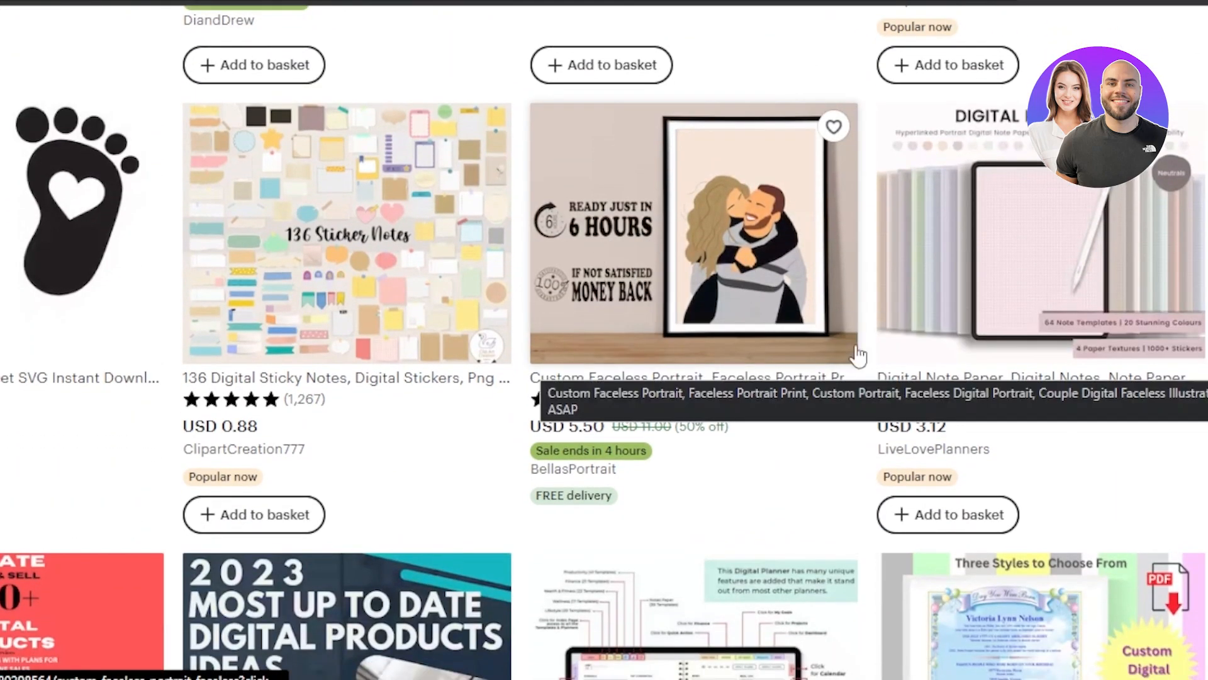
pyautogui.scroll(-3, 1177, 308)
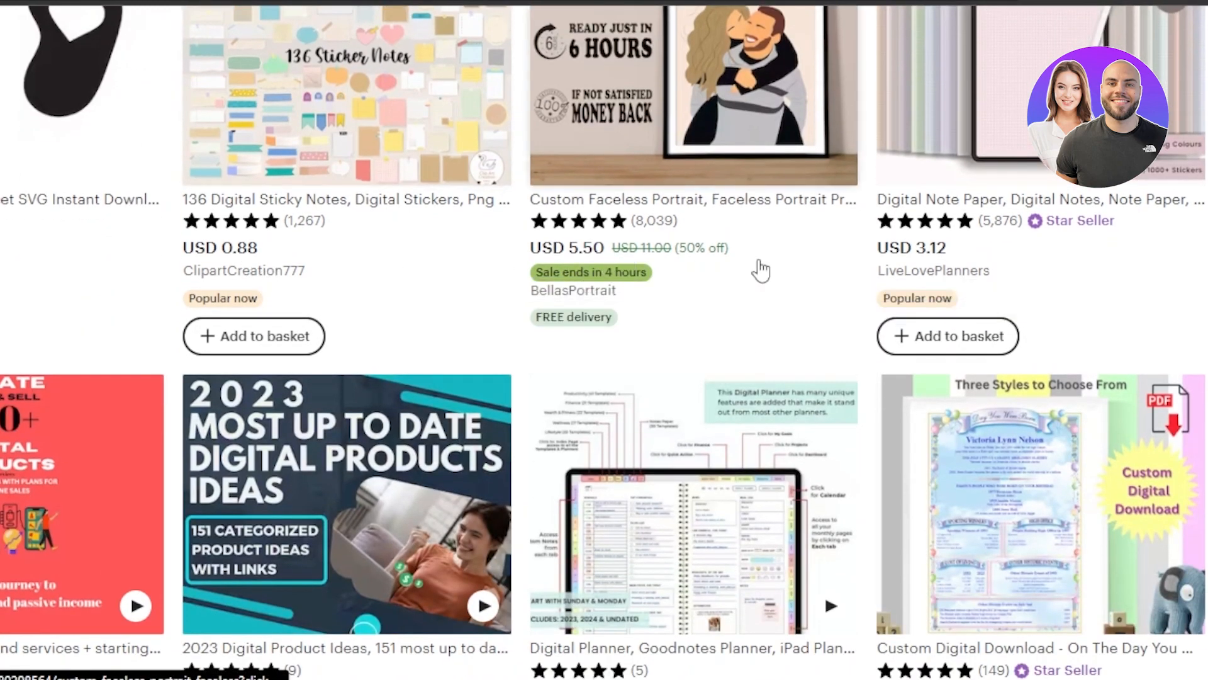
pyautogui.scroll(-10, 604, 340)
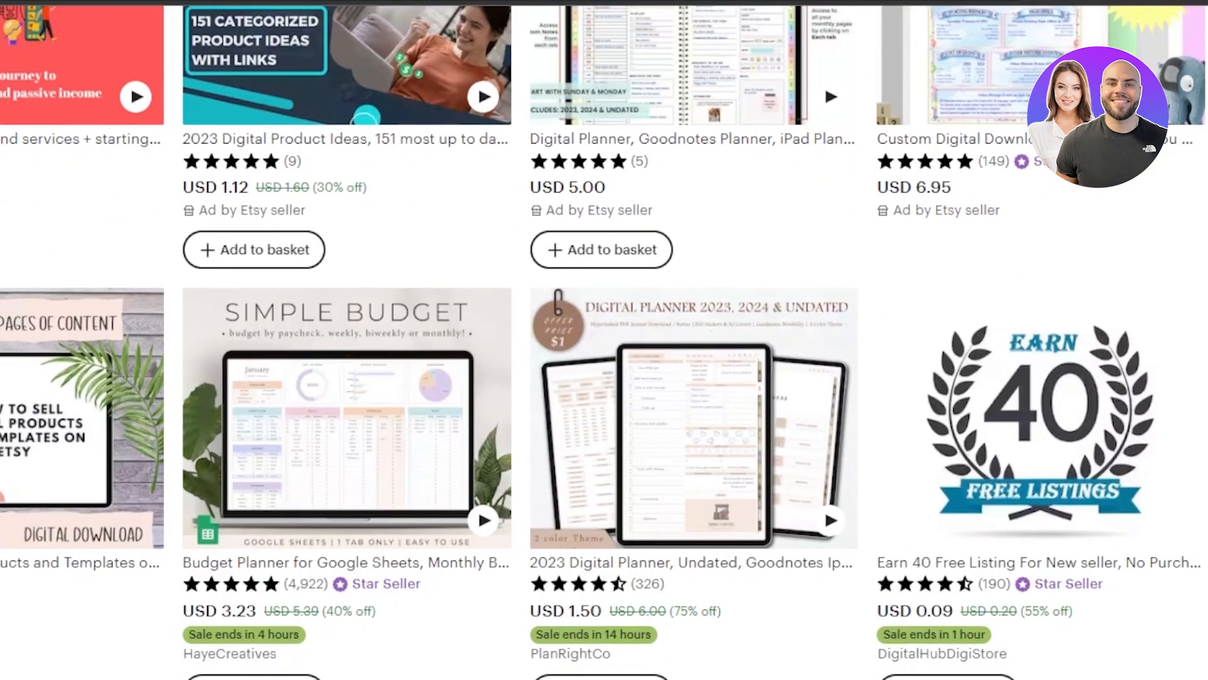
pyautogui.scroll(-8, 604, 340)
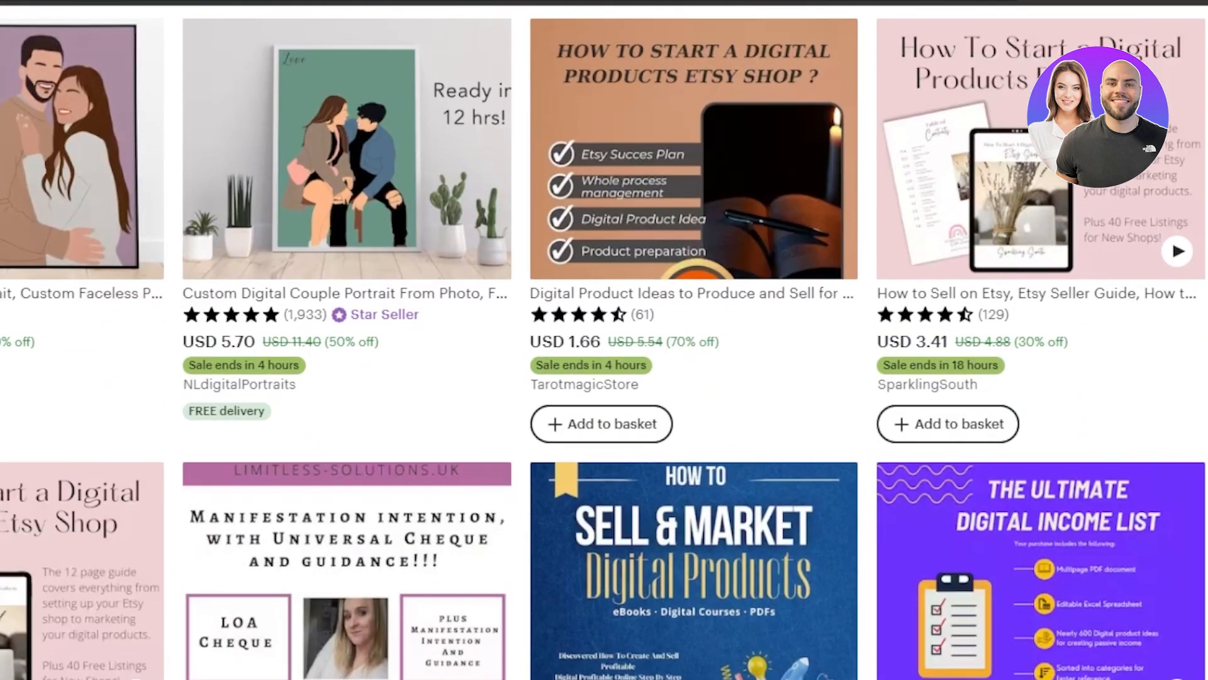
pyautogui.scroll(-10, 604, 340)
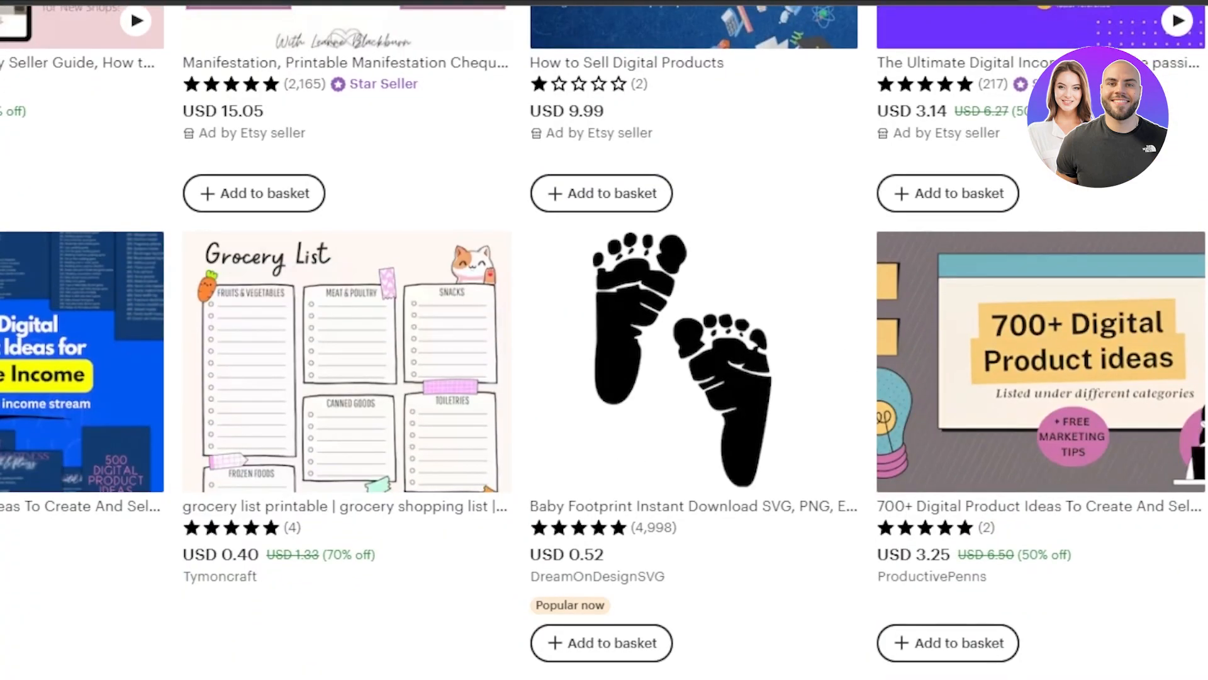
pyautogui.scroll(-8, 604, 340)
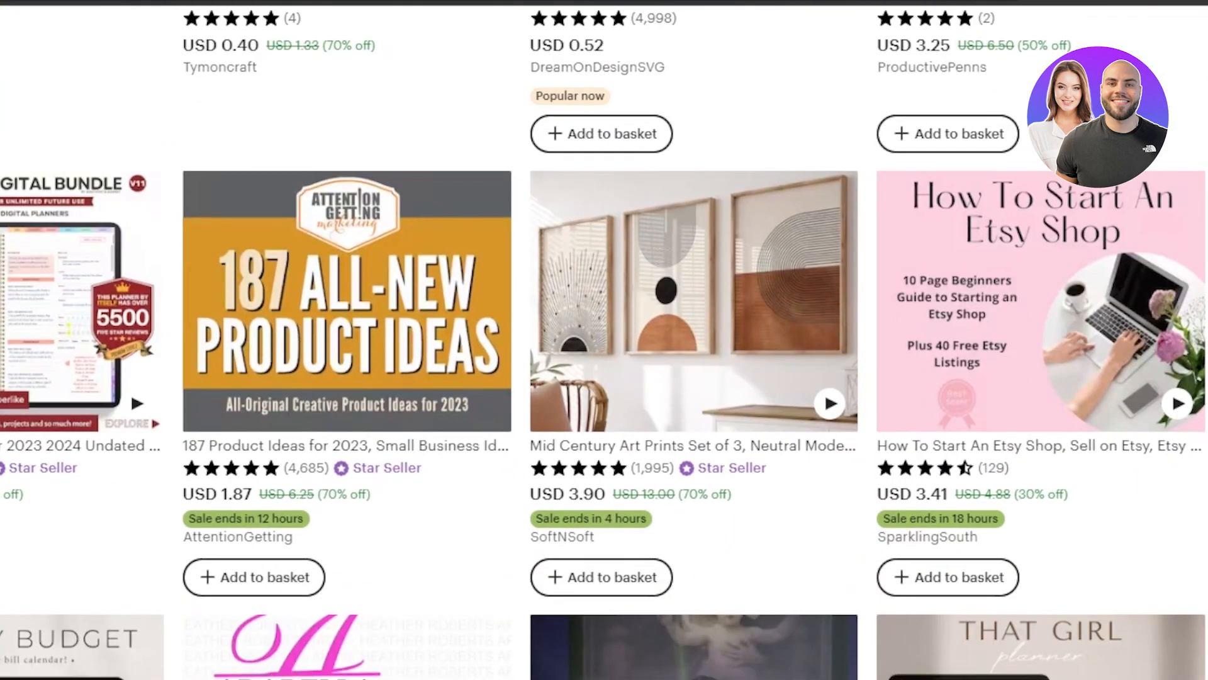
pyautogui.scroll(-6, 604, 340)
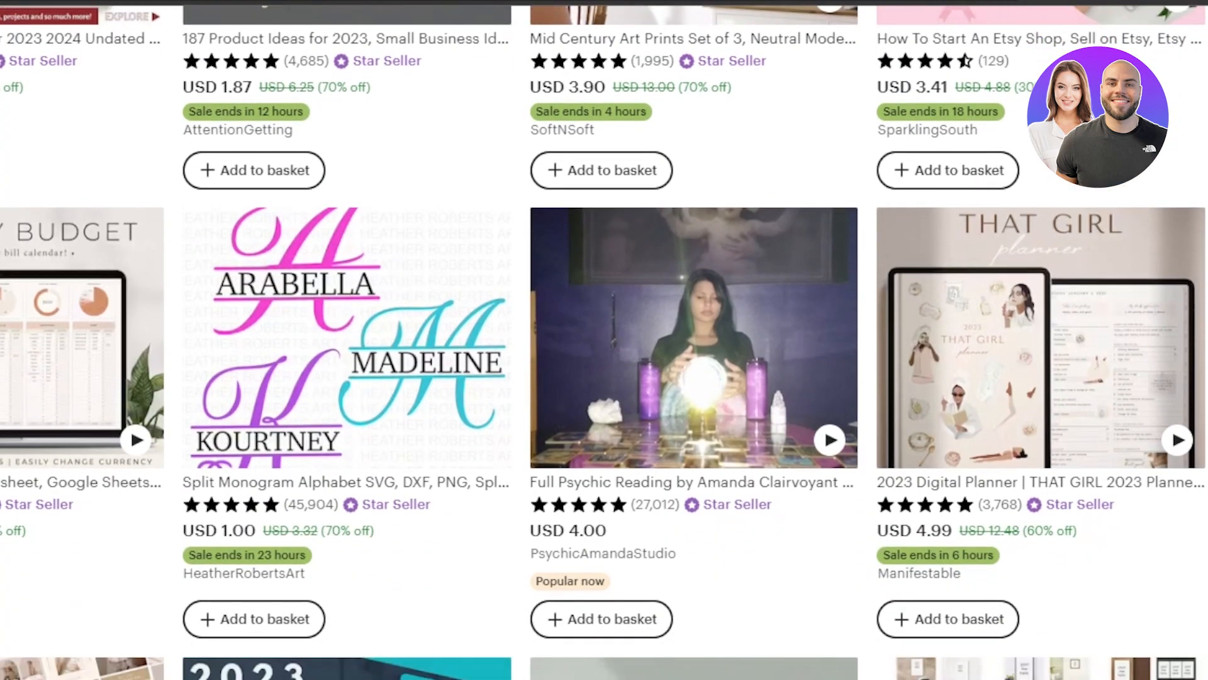
pyautogui.scroll(-10, 604, 340)
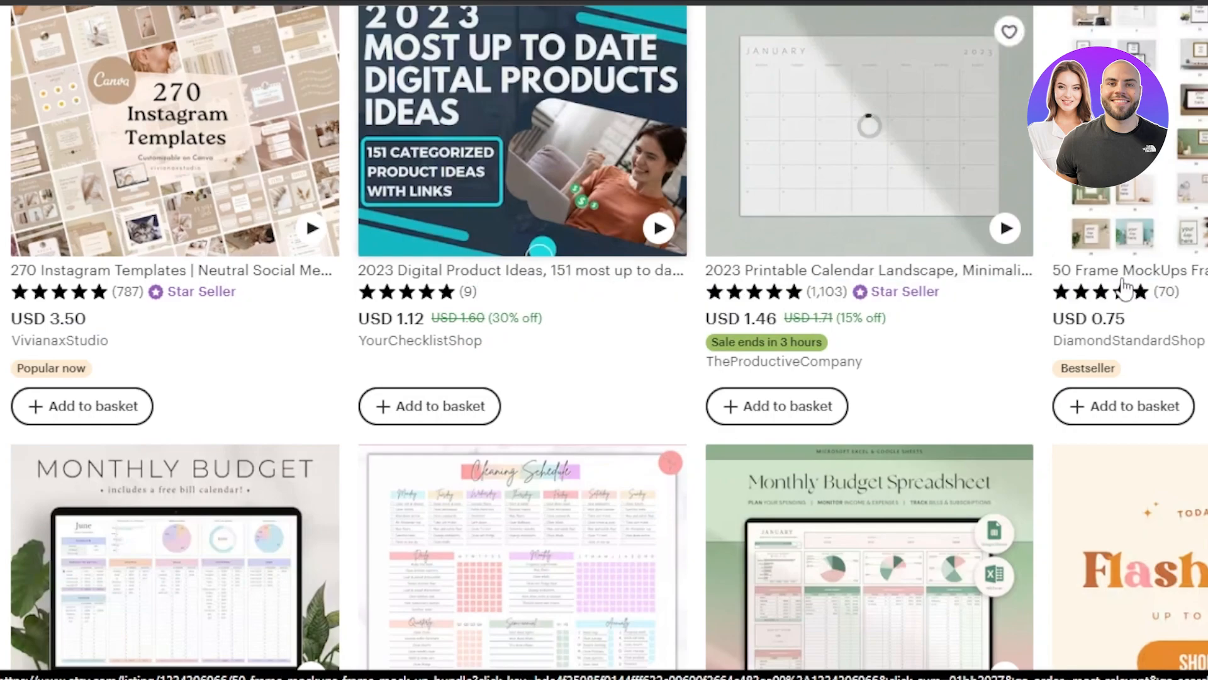
pyautogui.scroll(-5, 755, 251)
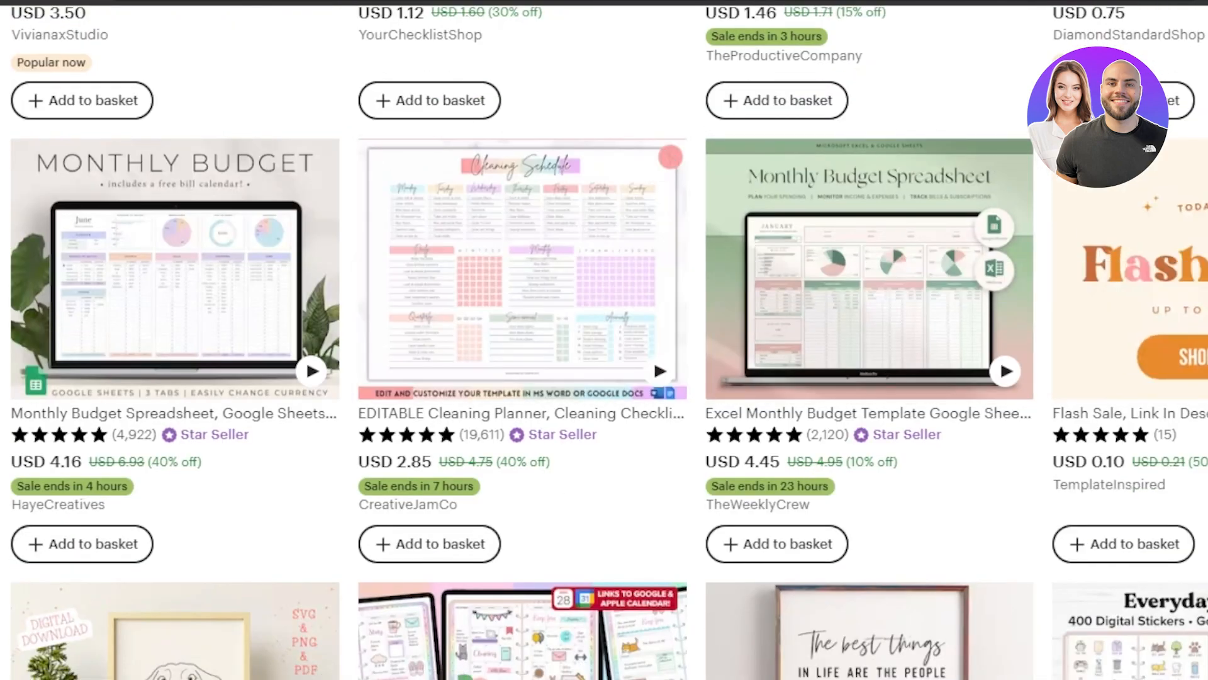
pyautogui.scroll(-3, 638, 405)
pyautogui.scroll(-5, 605, 340)
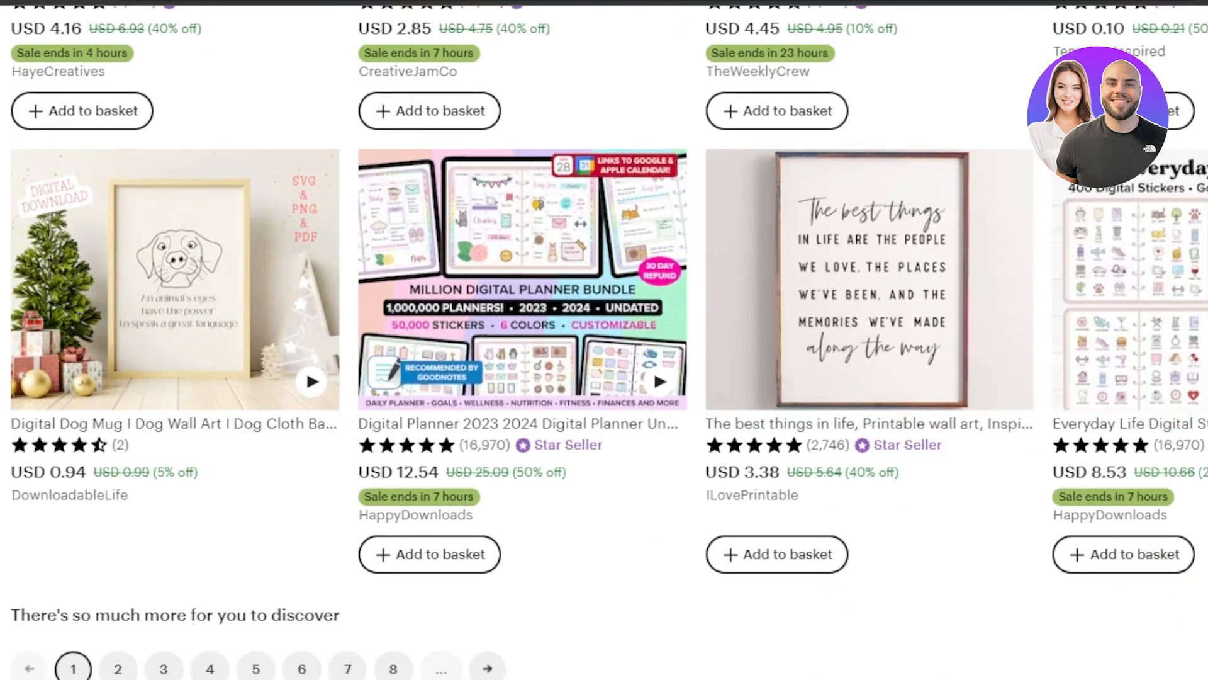
pyautogui.scroll(20, 604, 339)
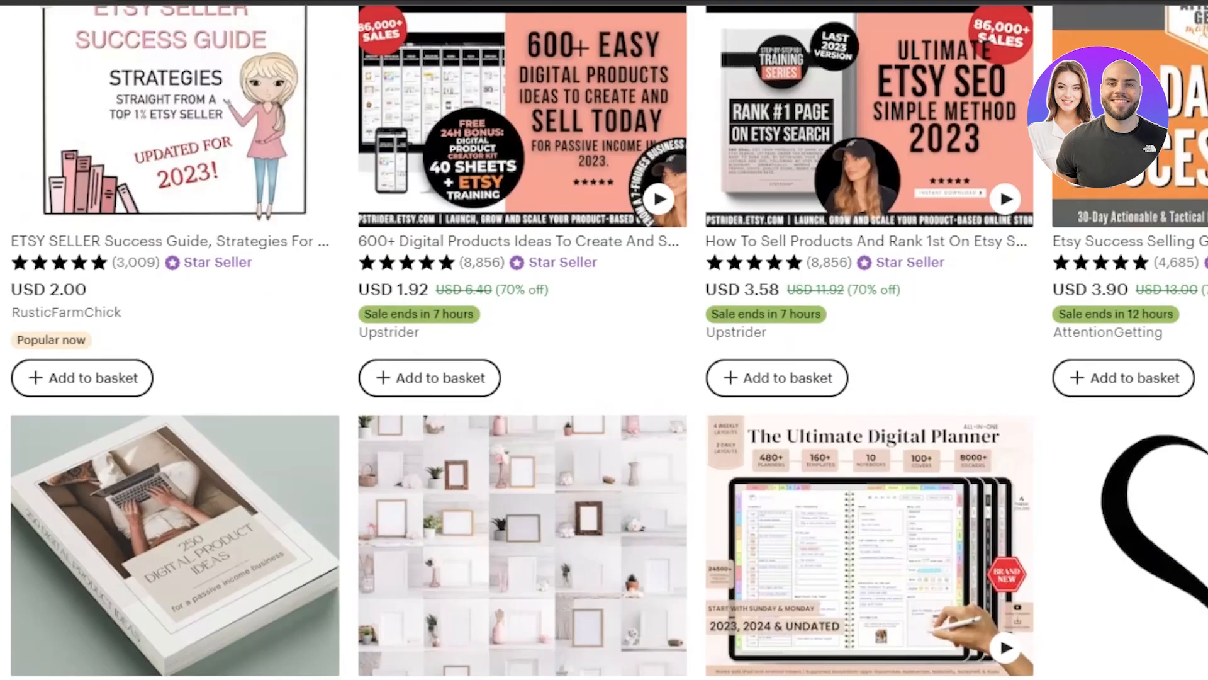
pyautogui.scroll(10, 604, 340)
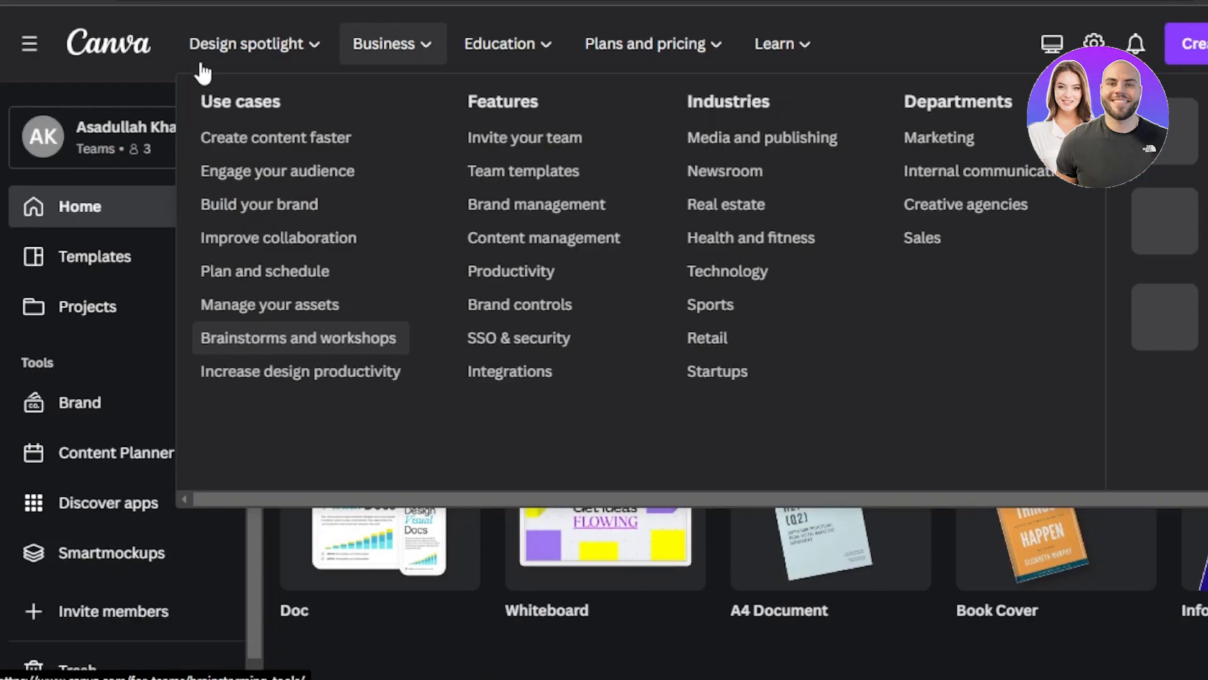
# Switch to Canva and look through the suggested design types and recent designs on its home page
pyautogui.moveTo(252, 44)
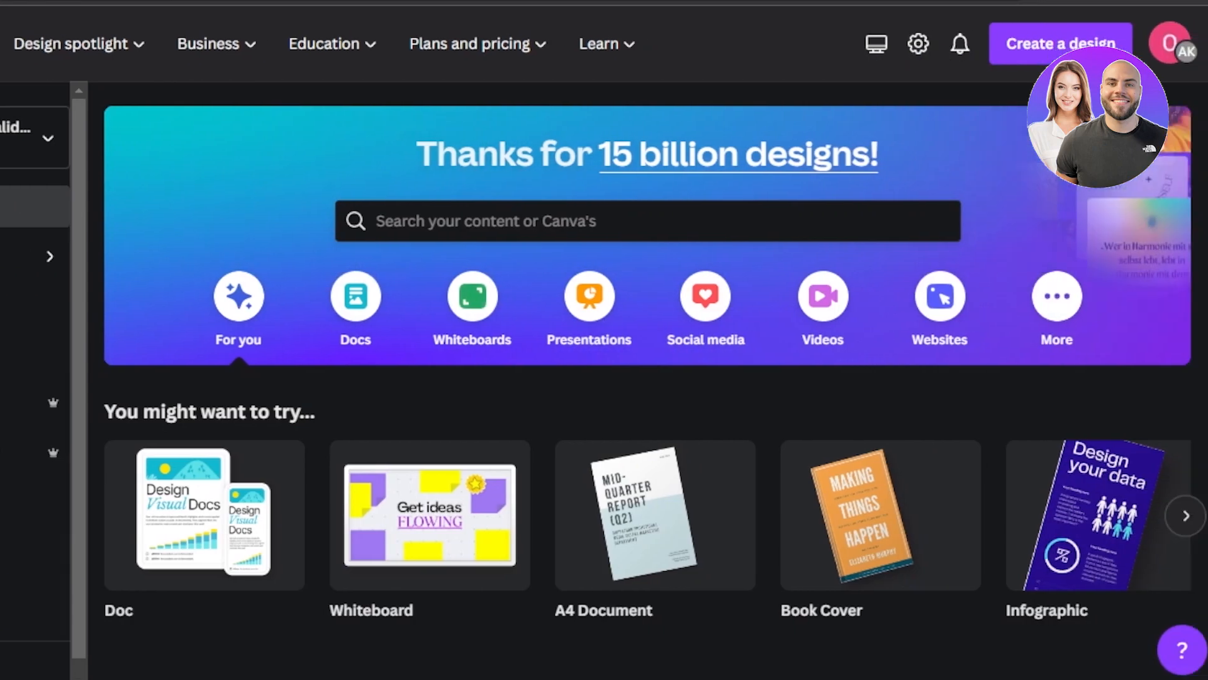
pyautogui.scroll(-4, 629, 315)
pyautogui.scroll(-5, 647, 377)
pyautogui.scroll(6, 647, 378)
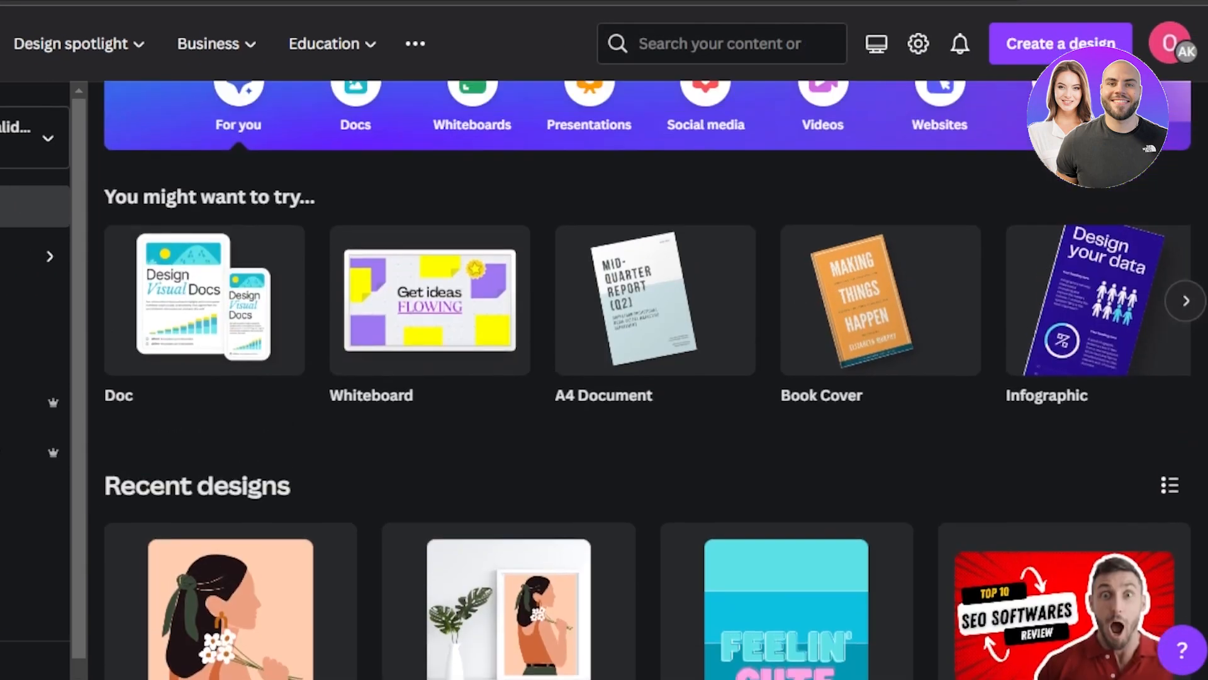
pyautogui.scroll(3, 647, 378)
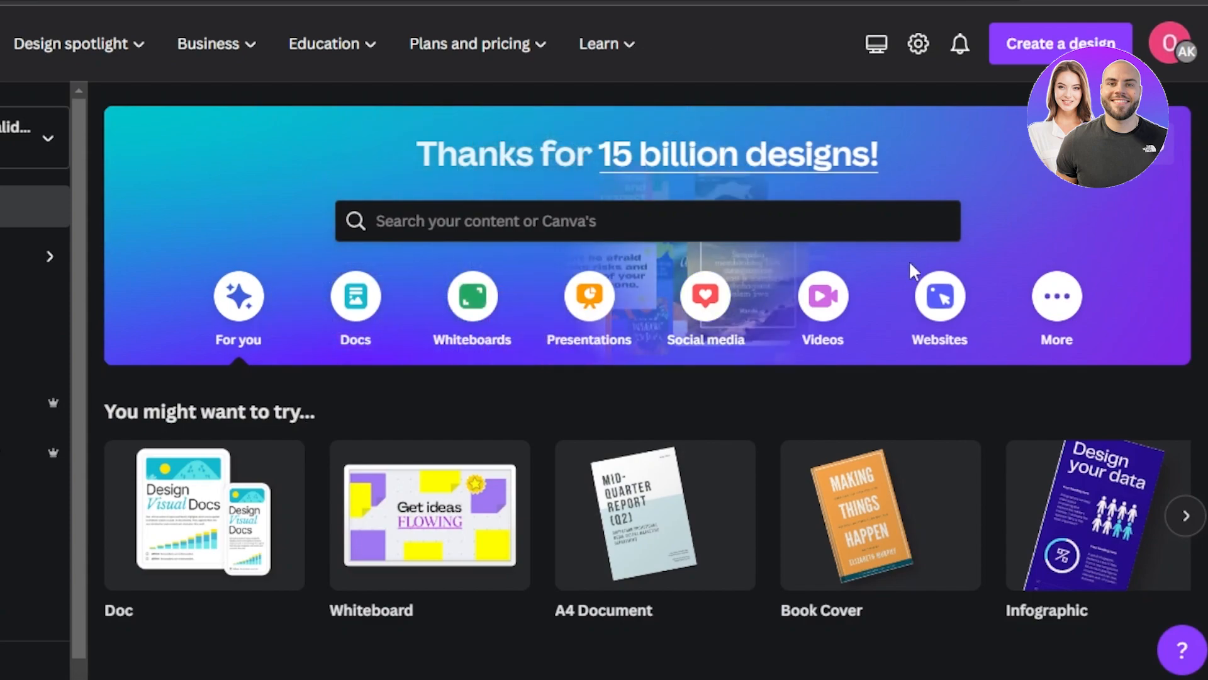
pyautogui.click(1042, 34)
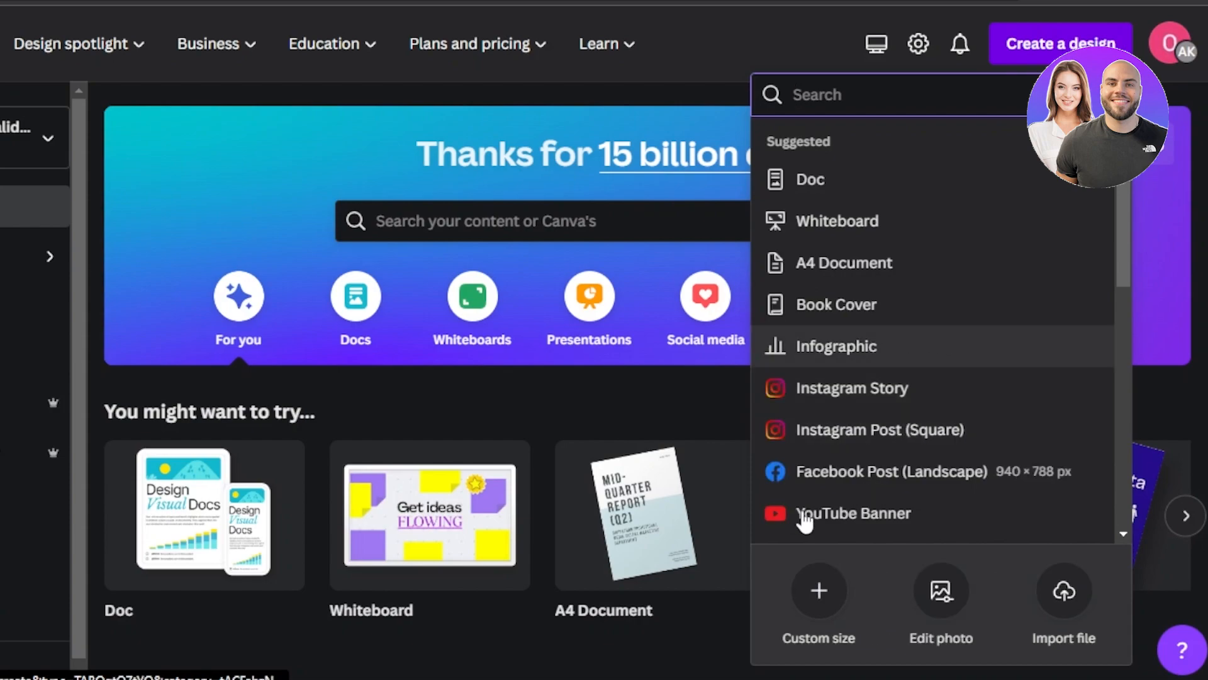
pyautogui.click(818, 620)
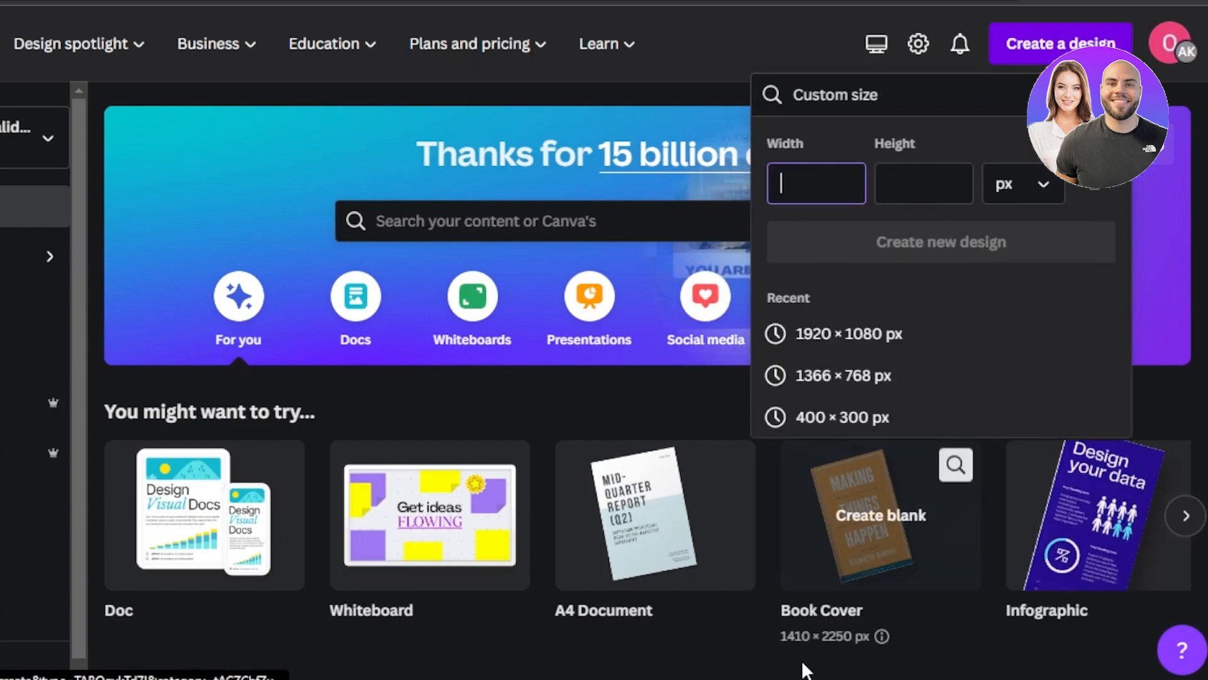
pyautogui.click(1137, 305)
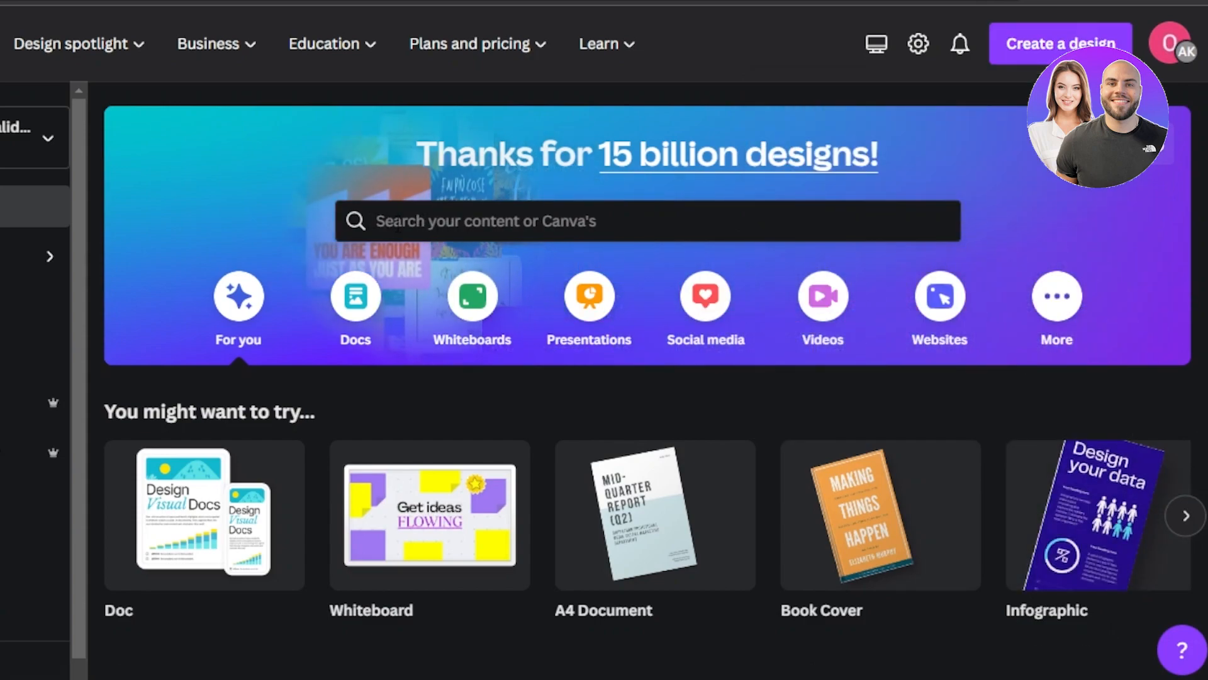
# Create a blank Flyer (Portrait) design from the suggested design types
pyautogui.click(1185, 515)
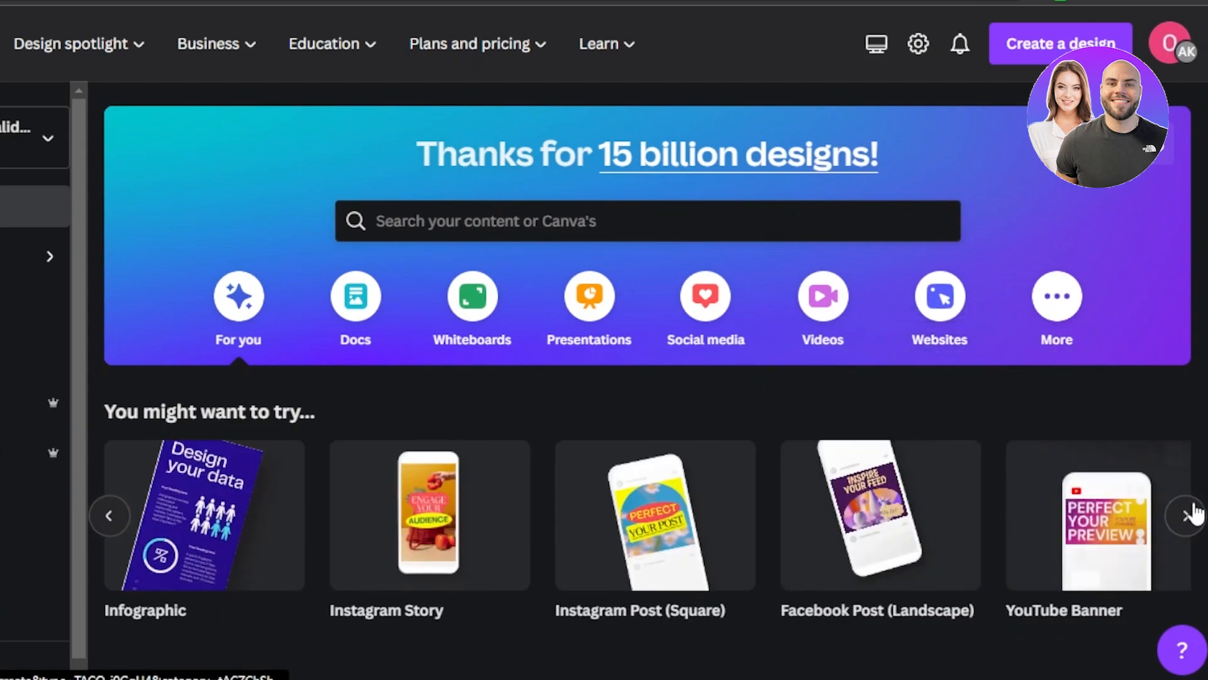
pyautogui.click(1186, 516)
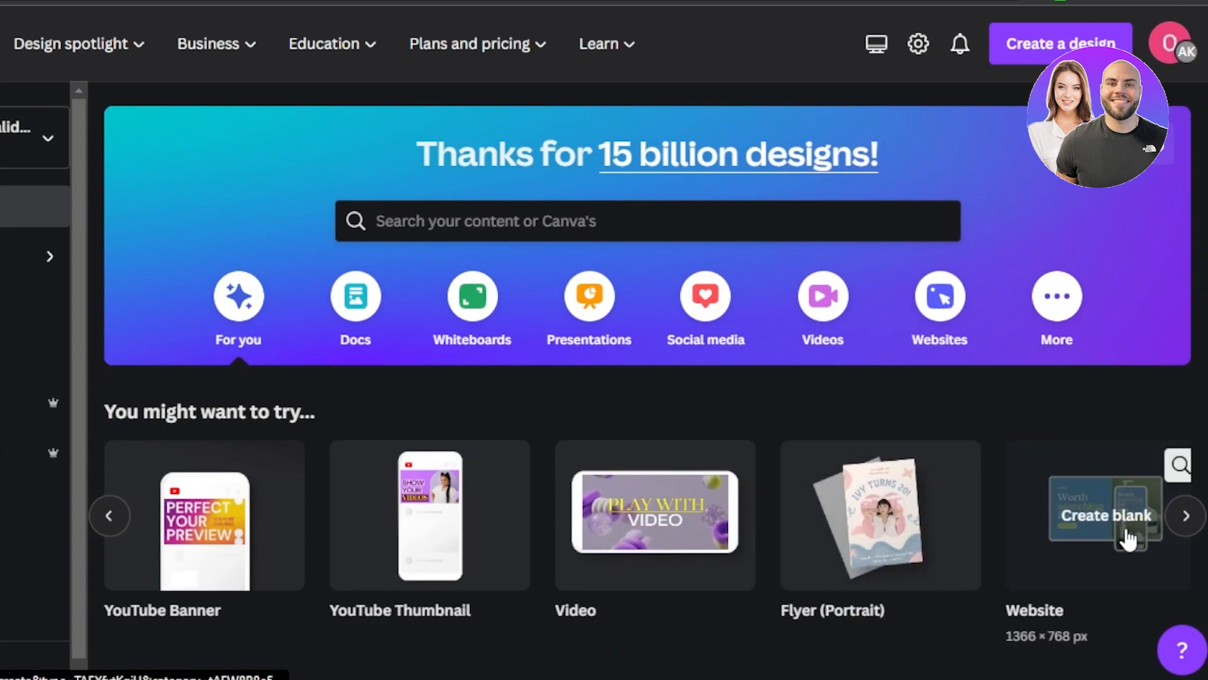
pyautogui.click(898, 532)
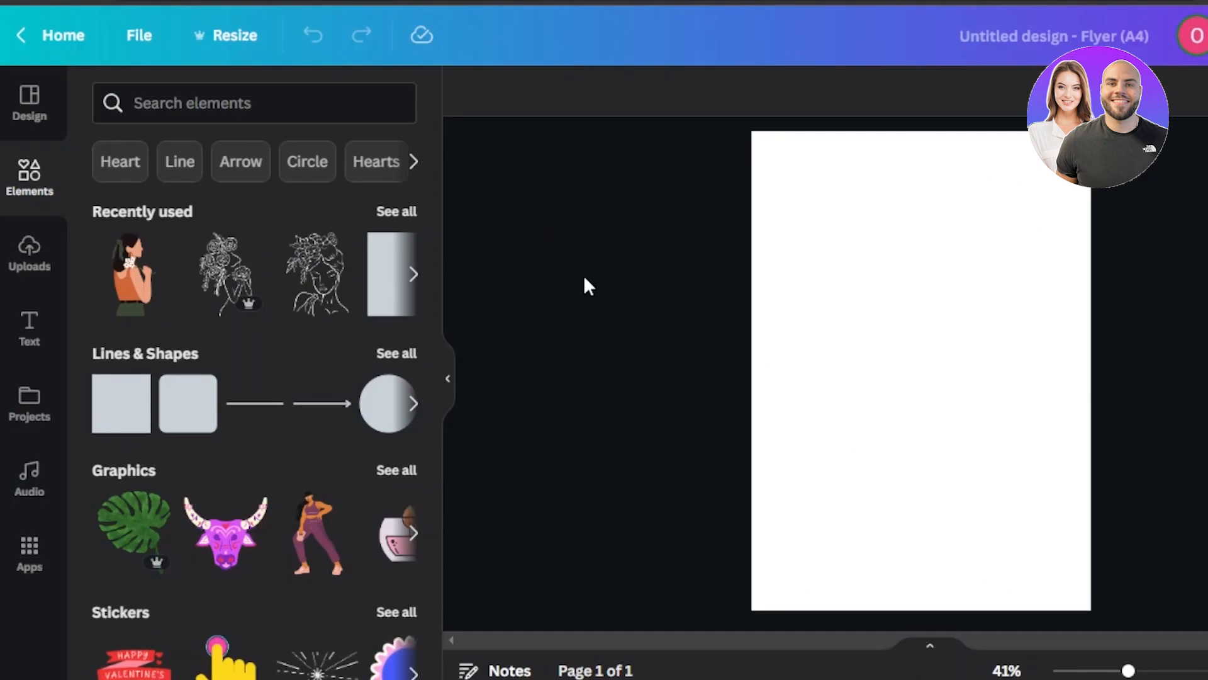
# Rename the untitled flyer design as "wall art for etsy"
pyautogui.click(1006, 35)
pyautogui.press('BackSpace')
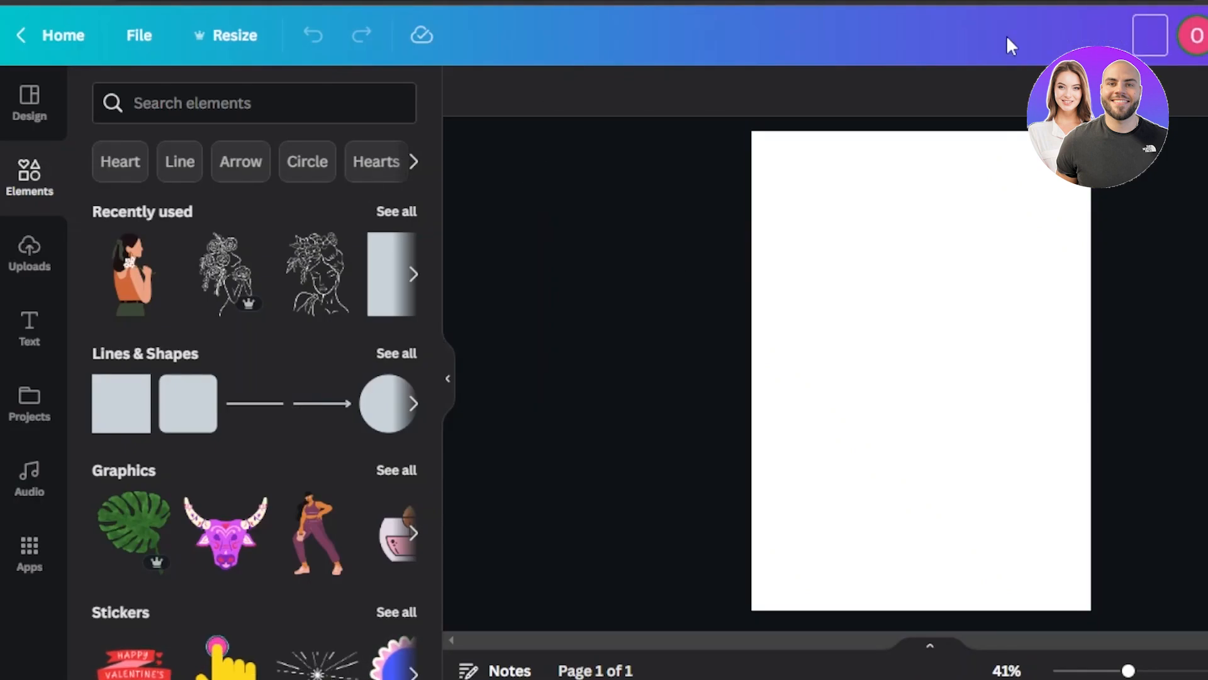
pyautogui.write('wa')
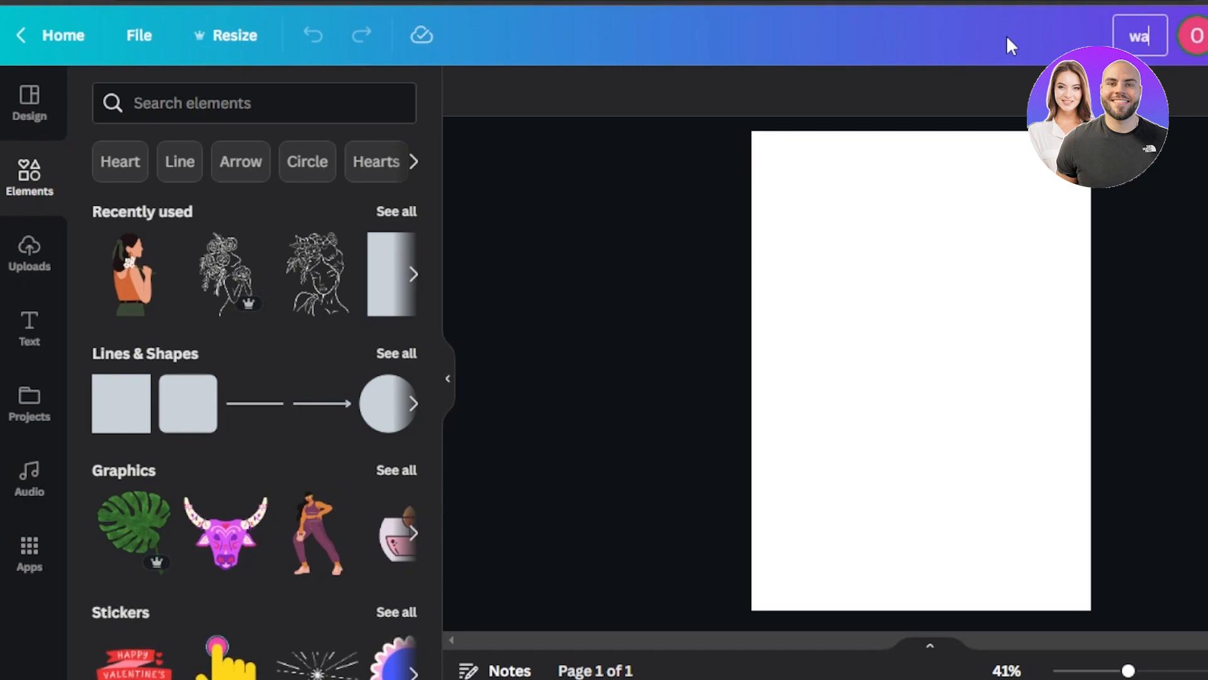
pyautogui.write('ll art for etsy')
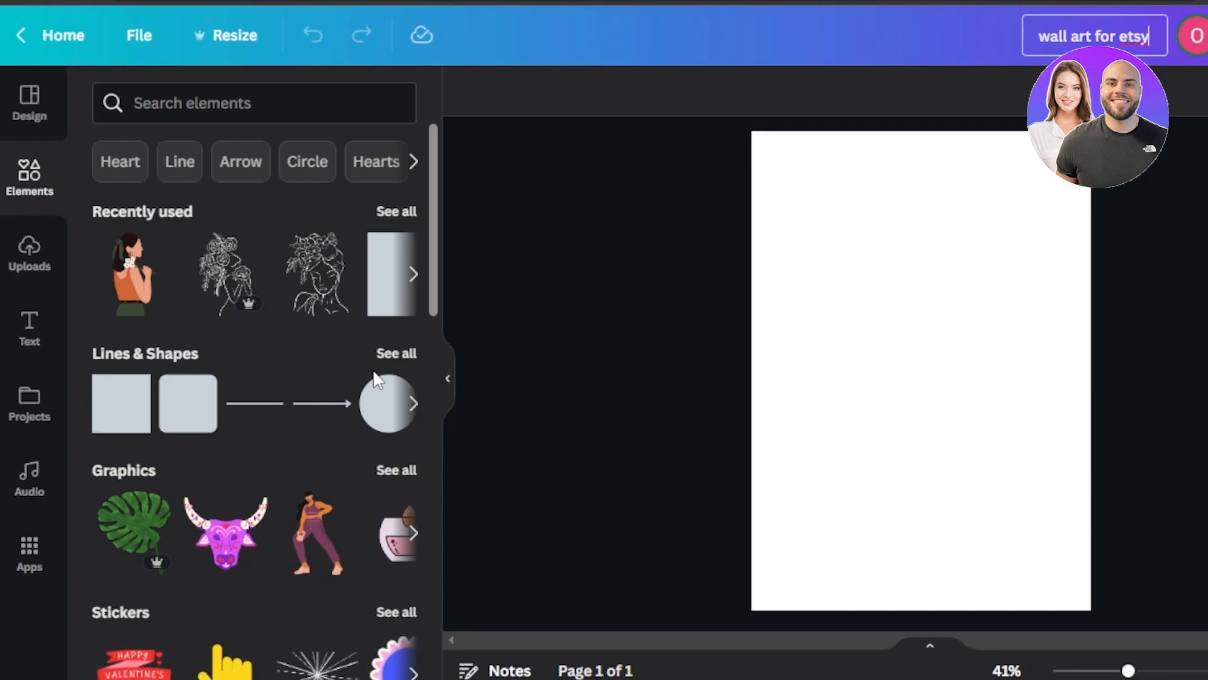
# Set the page background to a custom light coral pink
pyautogui.click(875, 272)
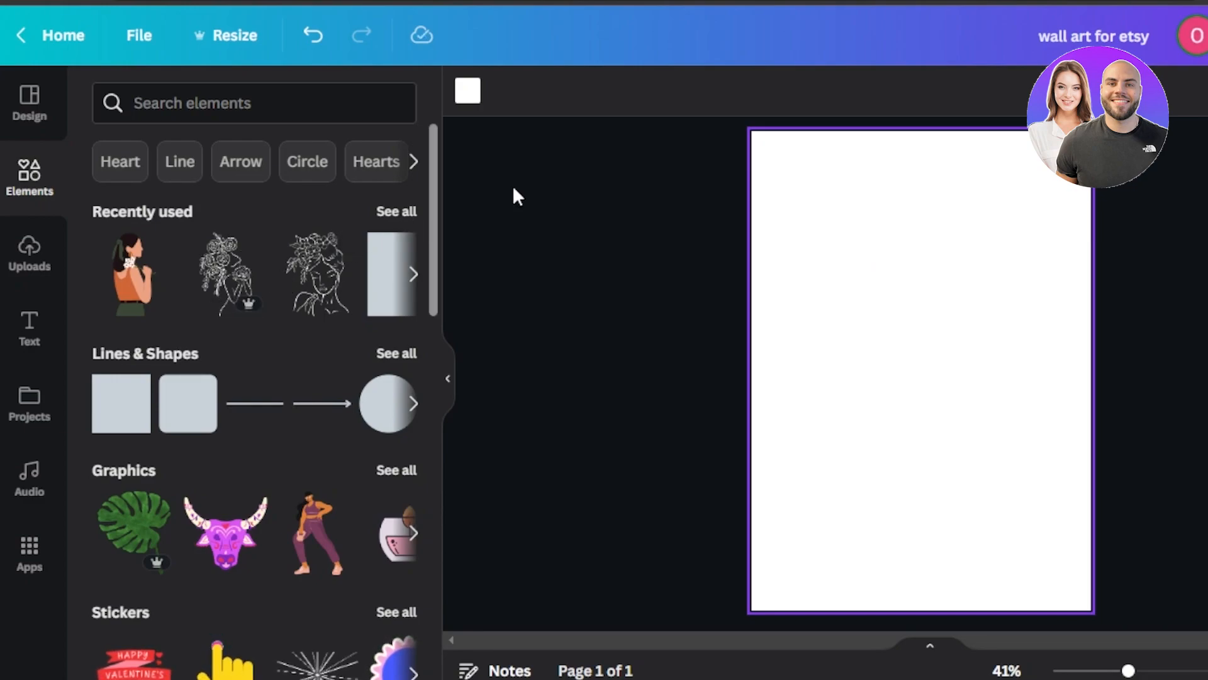
pyautogui.click(467, 92)
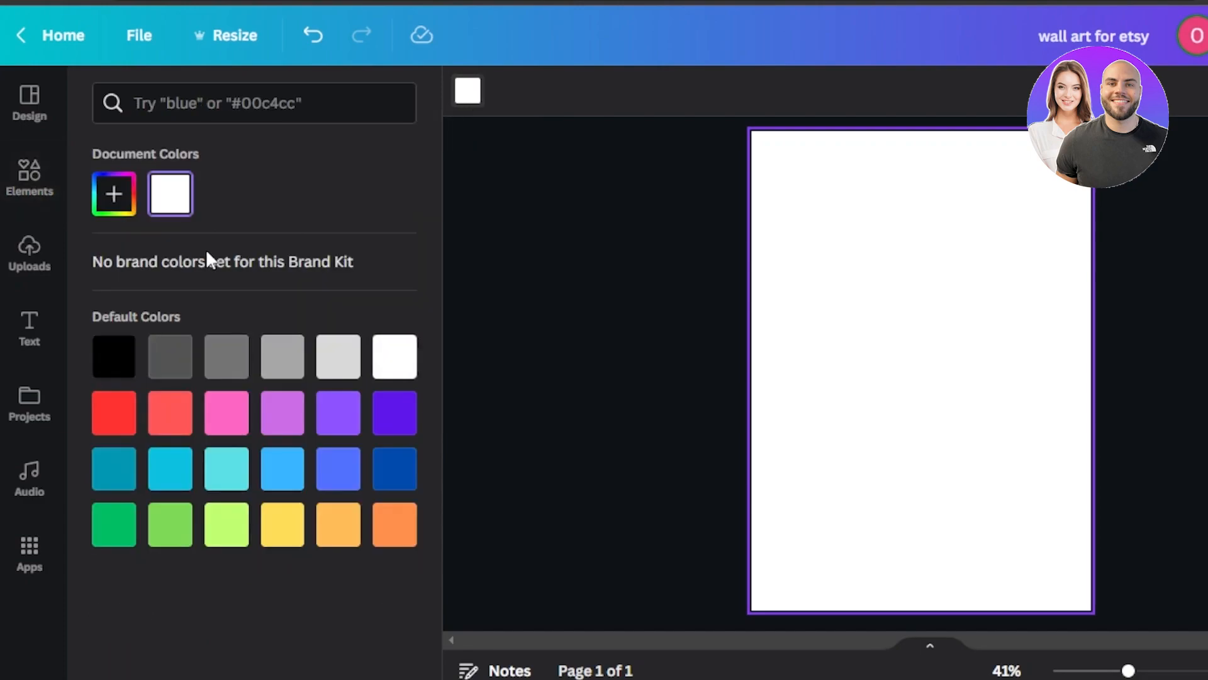
pyautogui.click(109, 203)
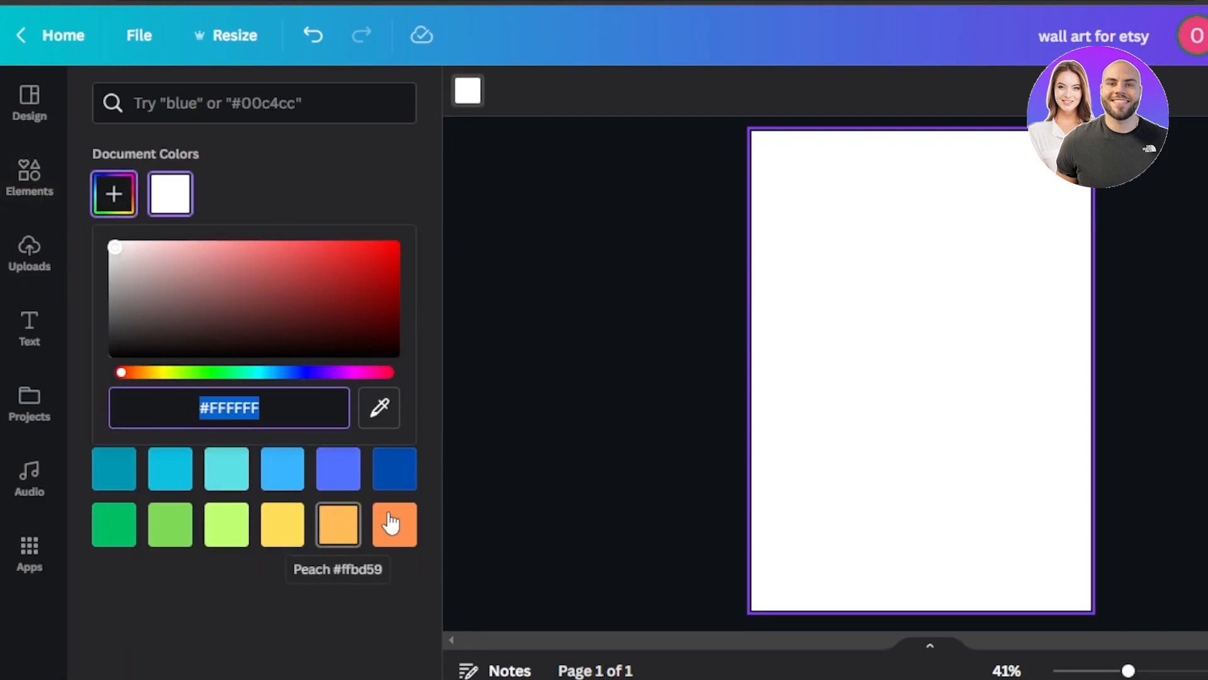
pyautogui.moveTo(114, 258); pyautogui.dragTo(227, 246)
pyautogui.click(577, 367)
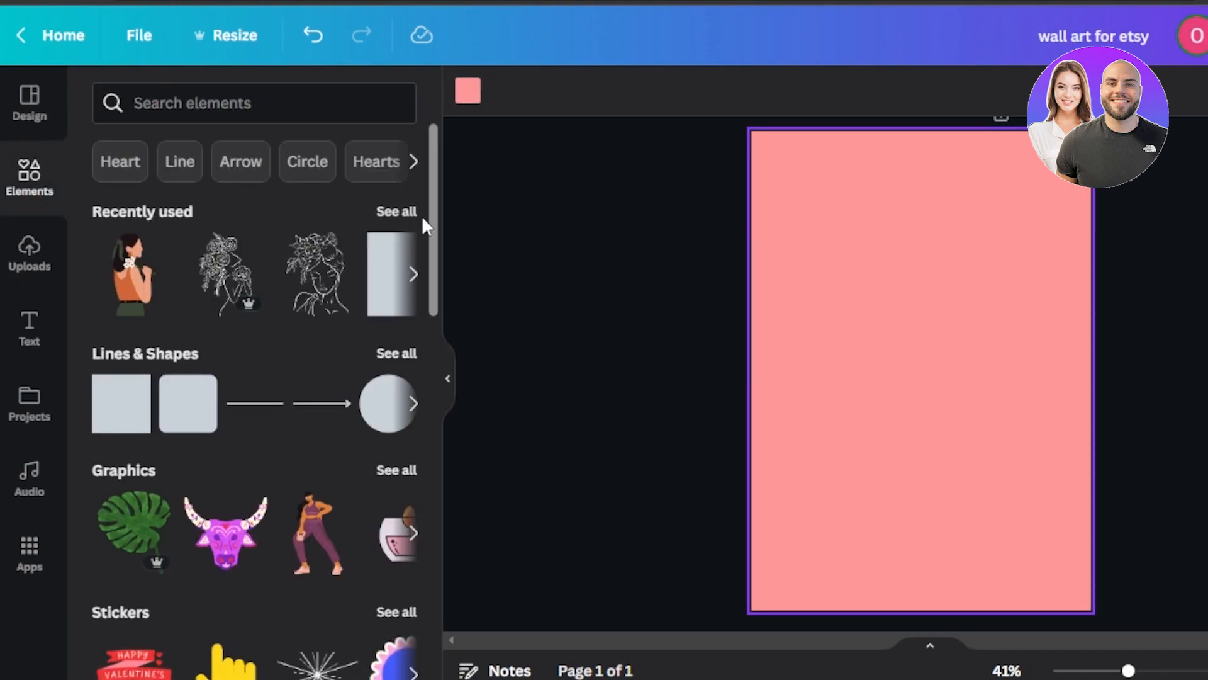
# Look through the element categories and the Graphics collection for artwork suited to the wall art
pyautogui.moveTo(432, 183); pyautogui.dragTo(432, 418)
pyautogui.scroll(4, 432, 418)
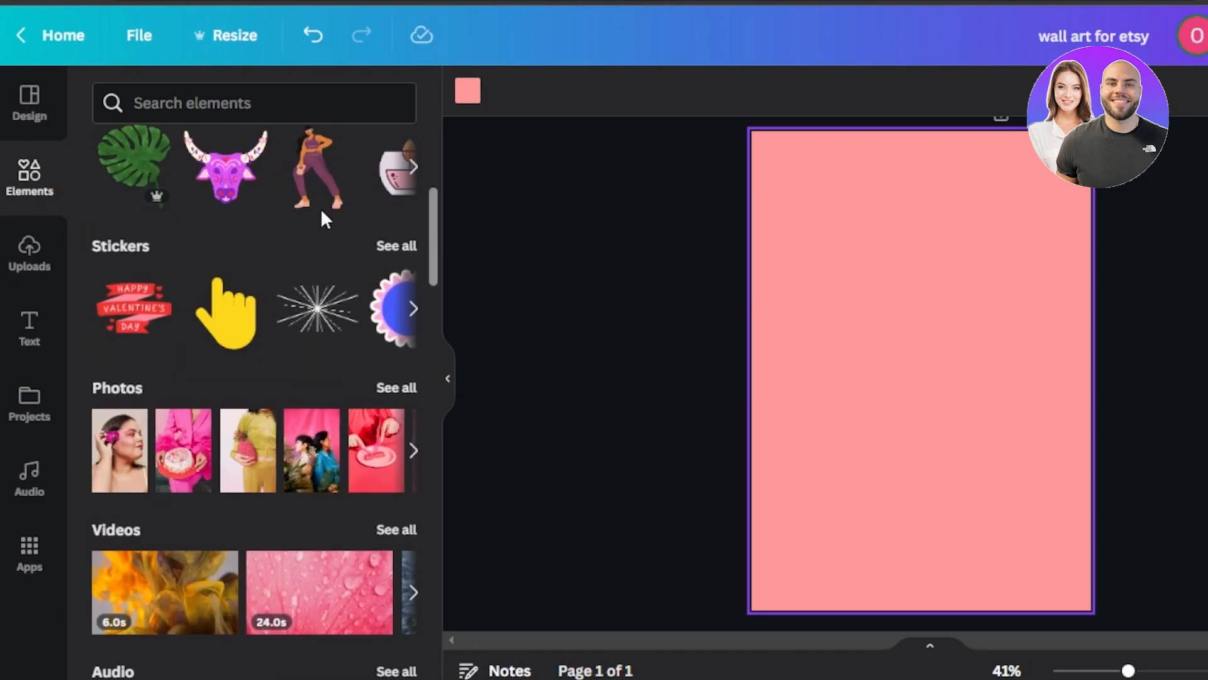
pyautogui.scroll(3, 429, 222)
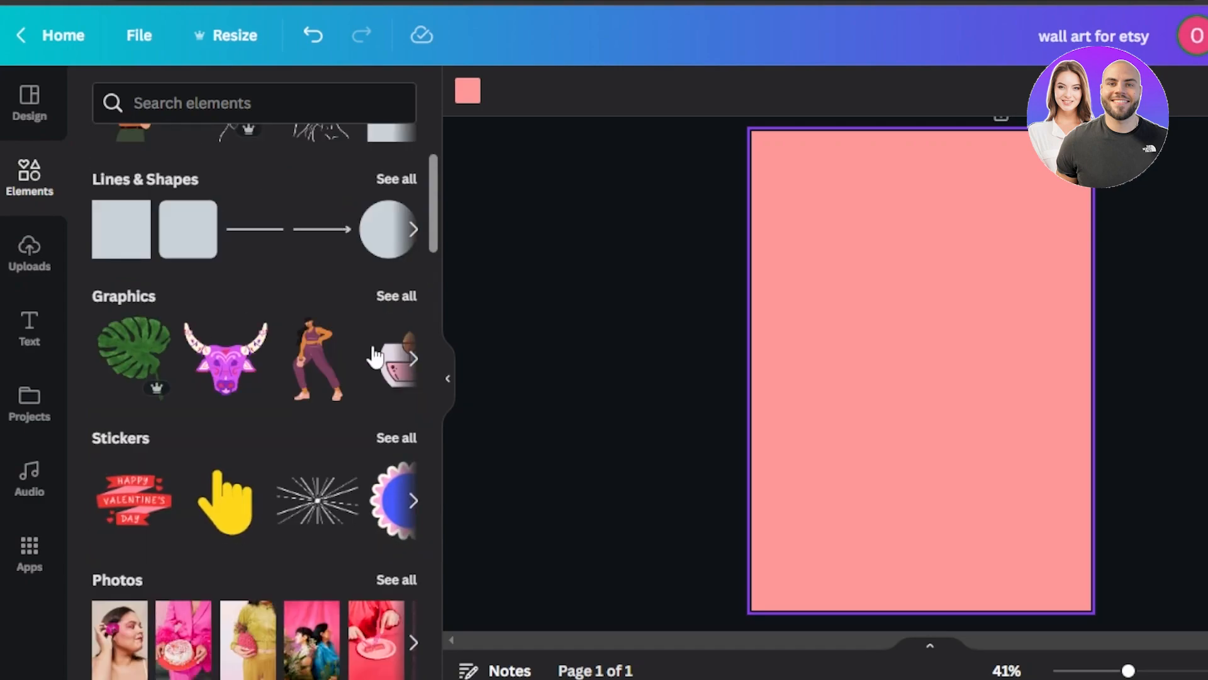
pyautogui.click(395, 297)
pyautogui.moveTo(433, 185); pyautogui.dragTo(433, 202)
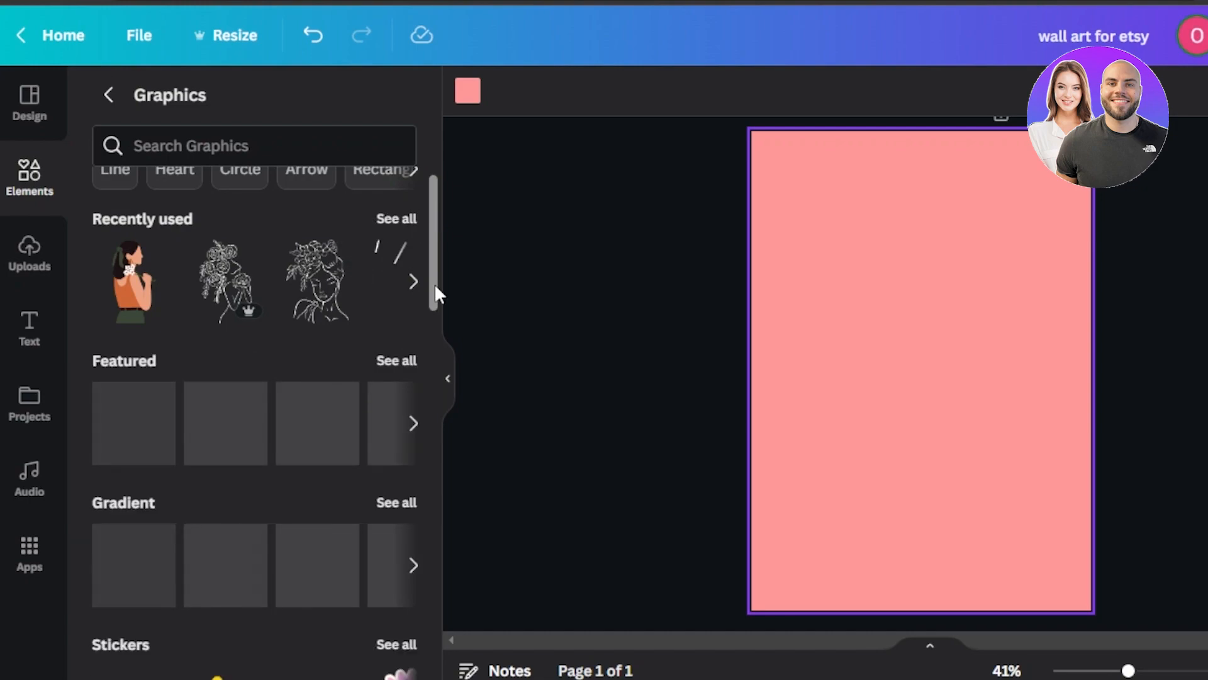
pyautogui.scroll(-1, 435, 294)
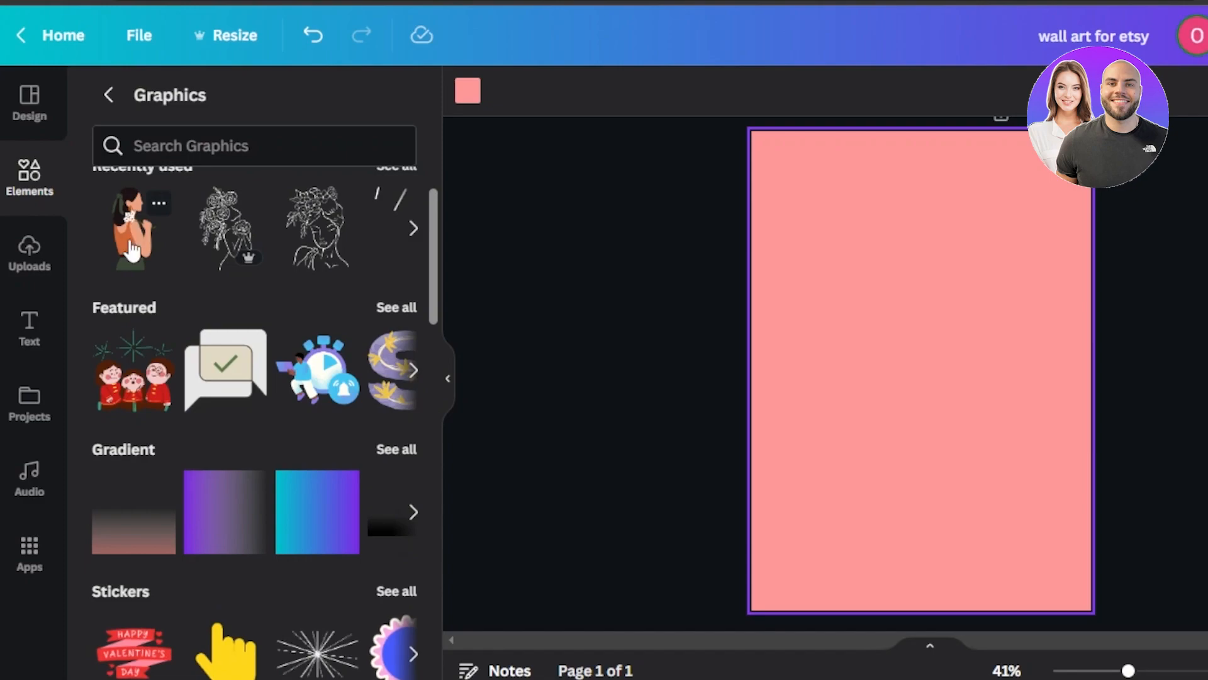
pyautogui.click(110, 98)
# Search the elements for "woman" and limit the results to graphics
pyautogui.click(222, 107)
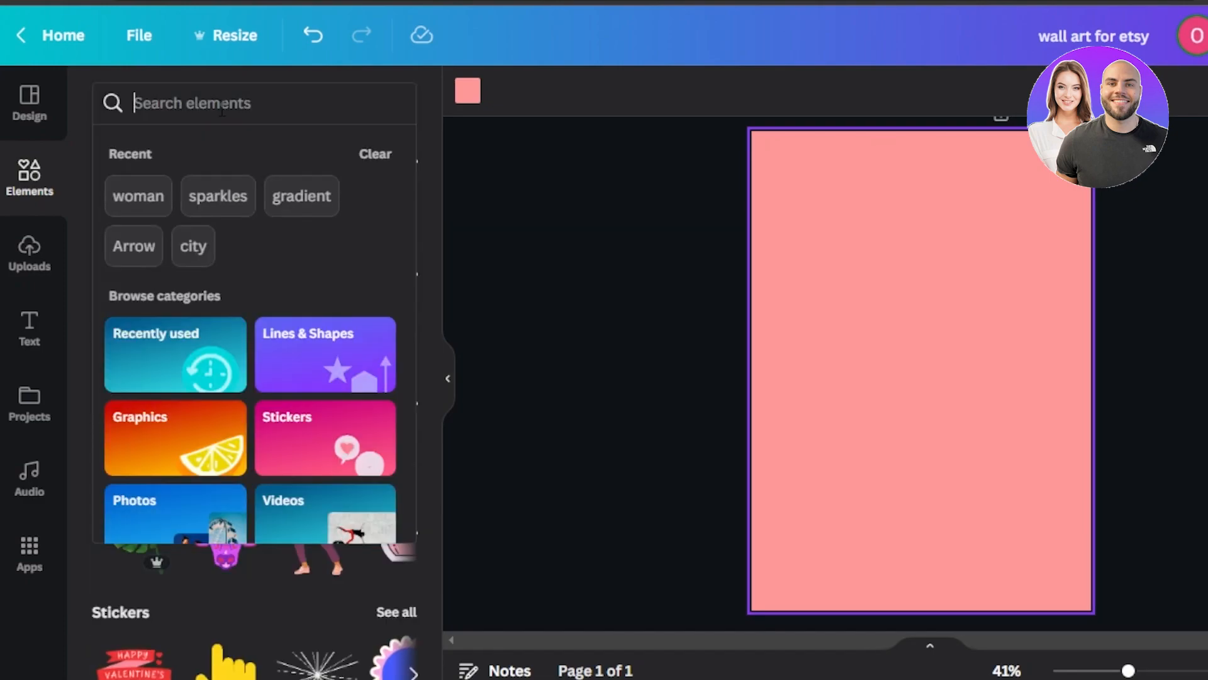
pyautogui.write('woman')
pyautogui.press('Return')
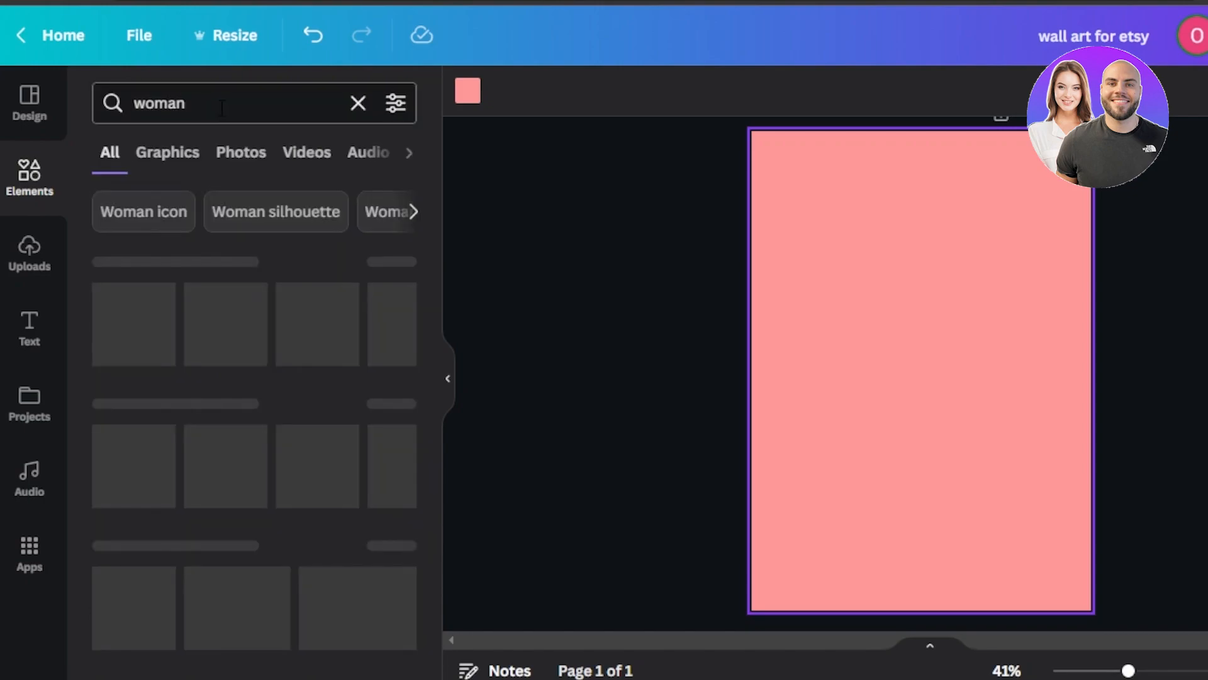
pyautogui.click(175, 159)
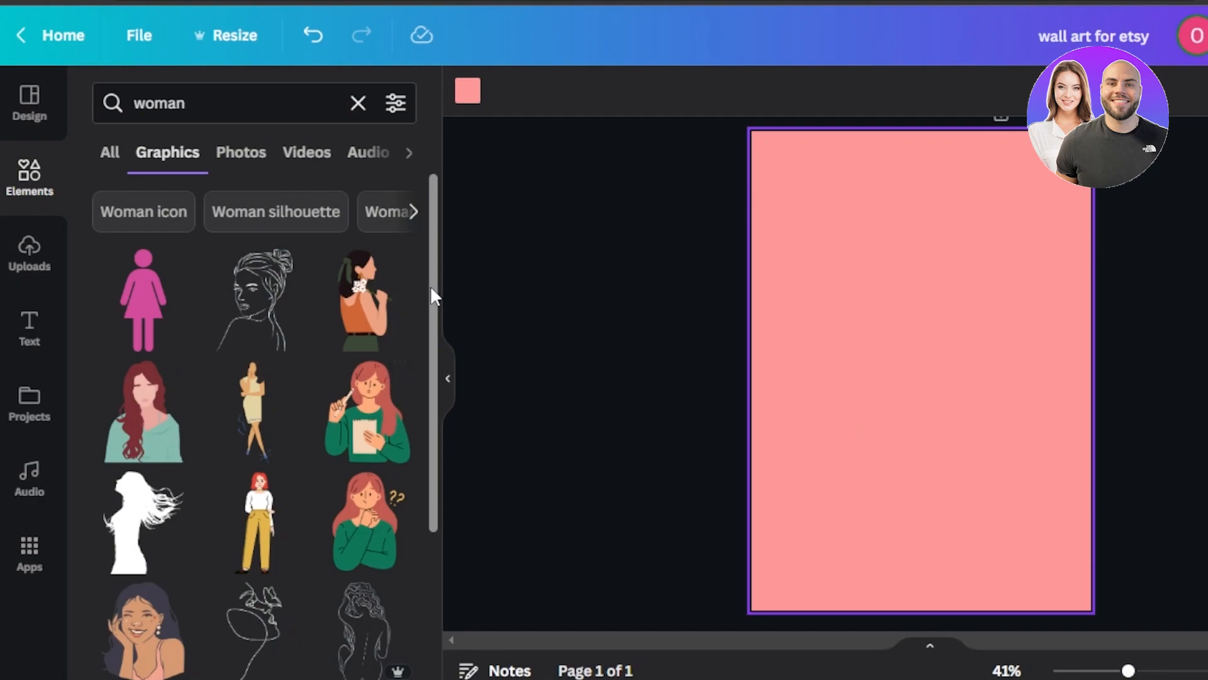
# Insert the illustration of a long-haired woman in a yellow top surrounded by red flowers and leaves
pyautogui.scroll(-1, 431, 314)
pyautogui.scroll(-5, 430, 327)
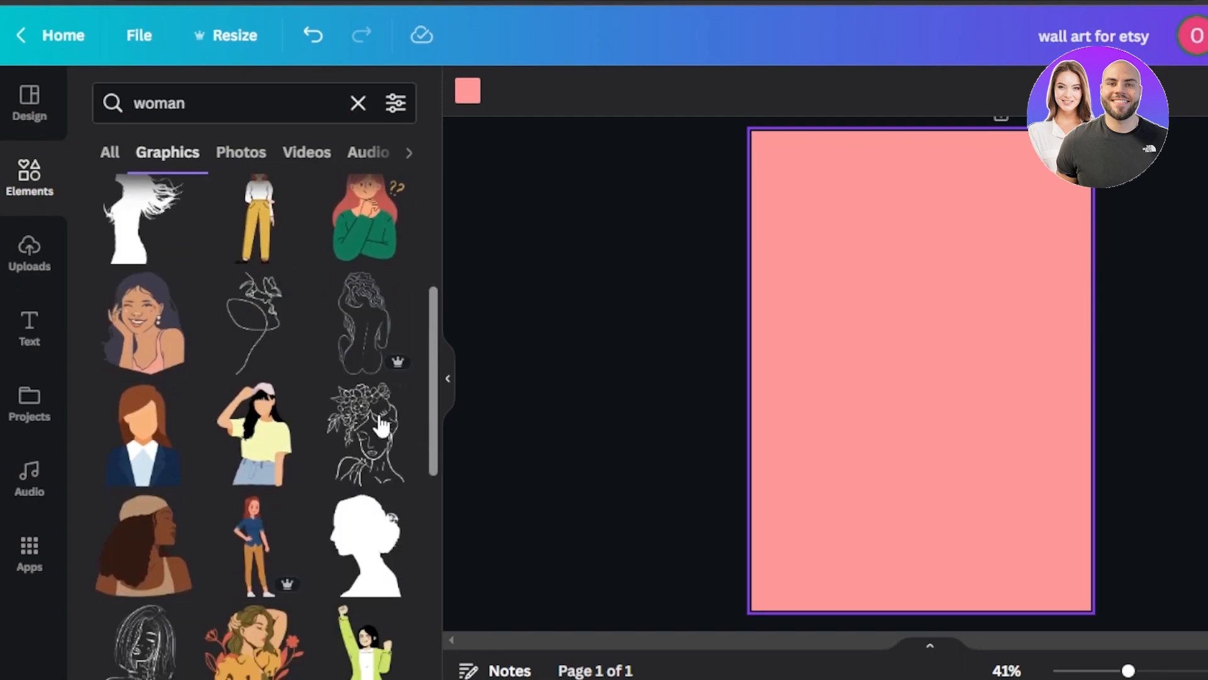
pyautogui.moveTo(430, 332); pyautogui.dragTo(429, 418)
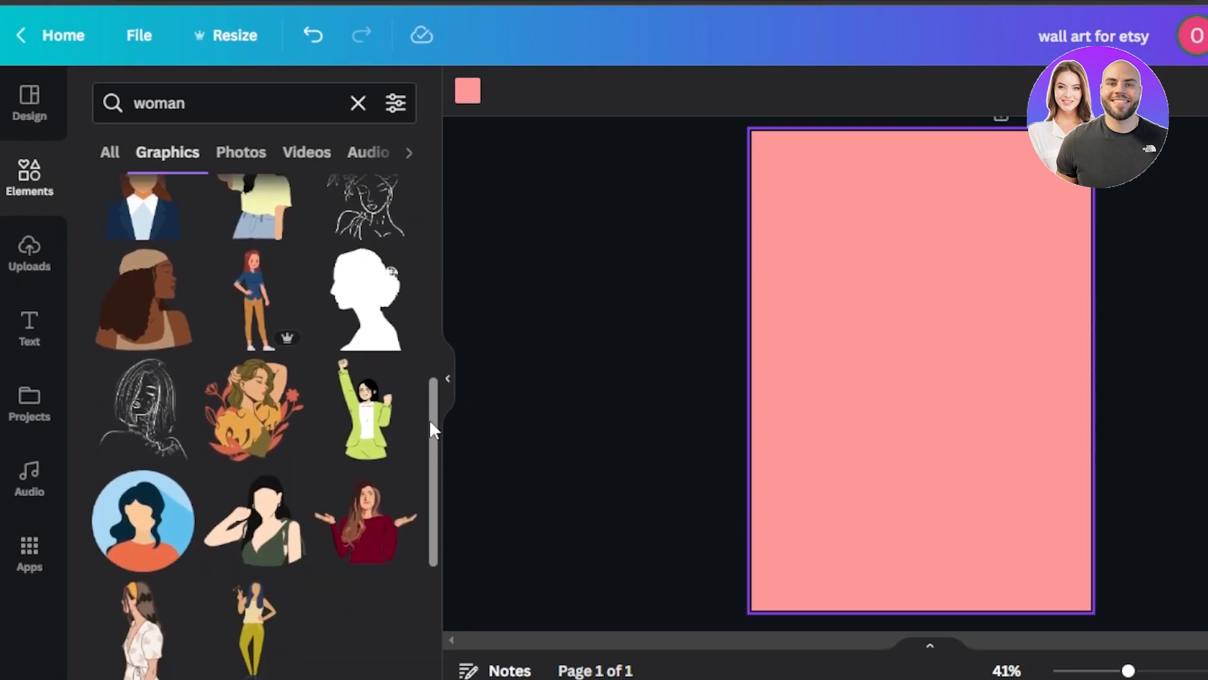
pyautogui.scroll(-2, 431, 432)
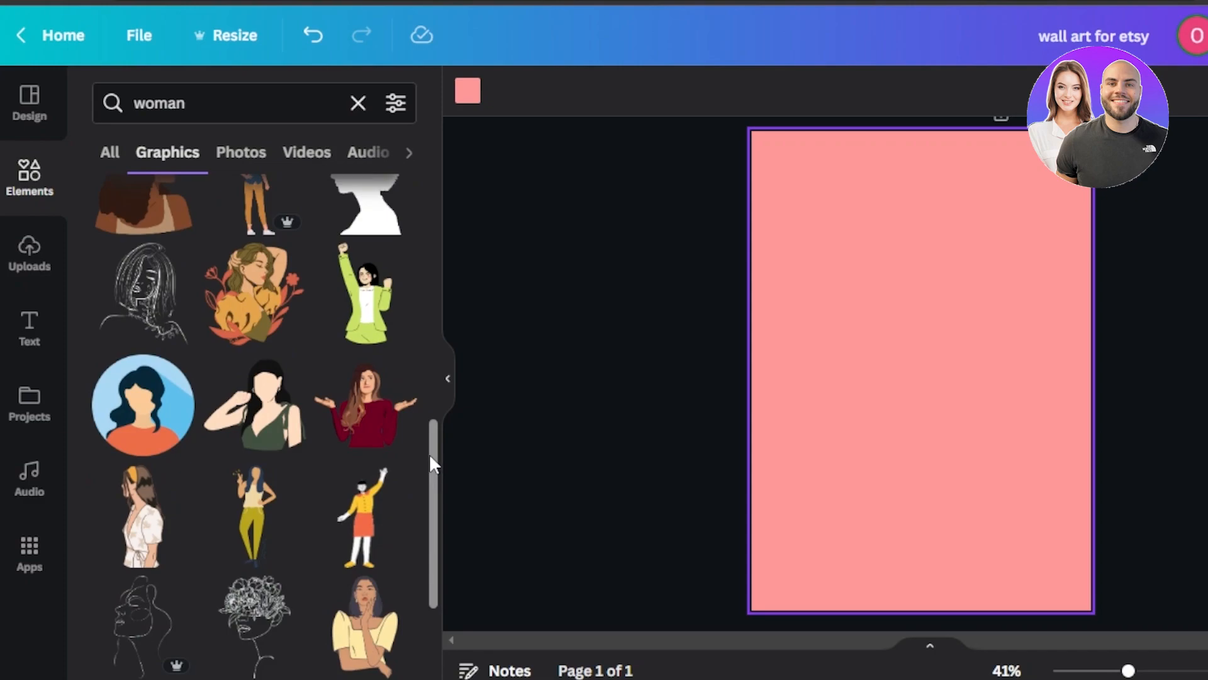
pyautogui.click(265, 308)
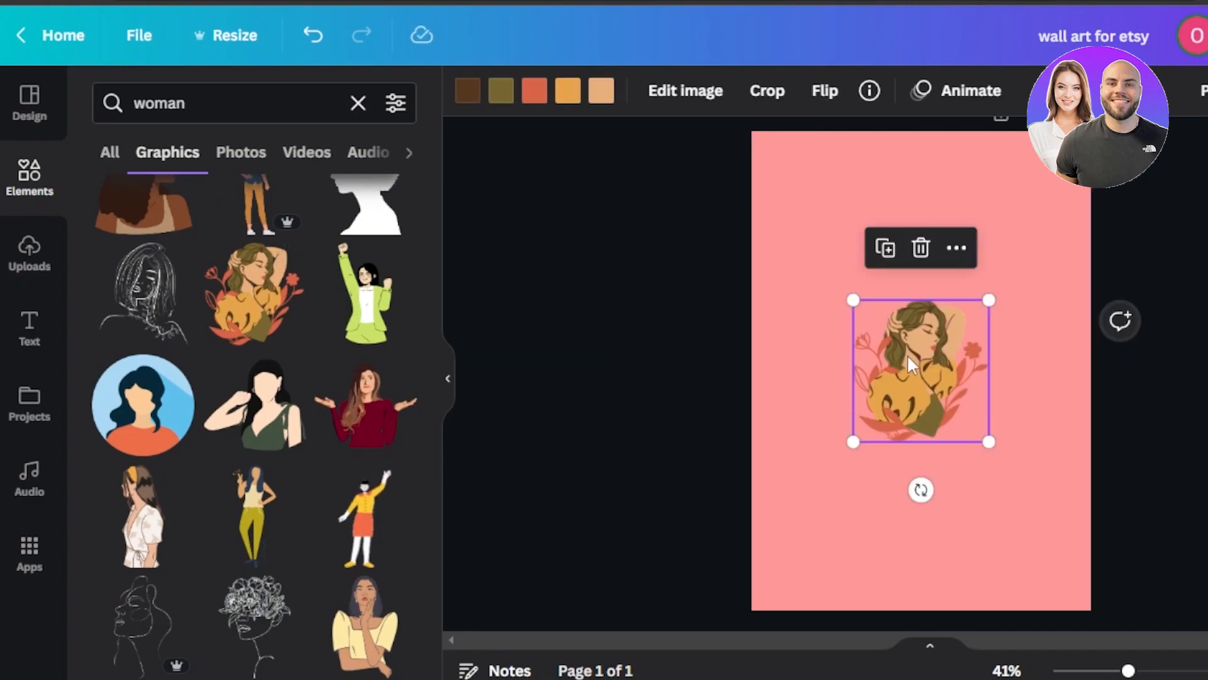
# Enlarge the woman illustration to nearly the full page width and place it in the upper part of the page
pyautogui.moveTo(848, 300); pyautogui.dragTo(724, 165)
pyautogui.moveTo(894, 360); pyautogui.dragTo(974, 478)
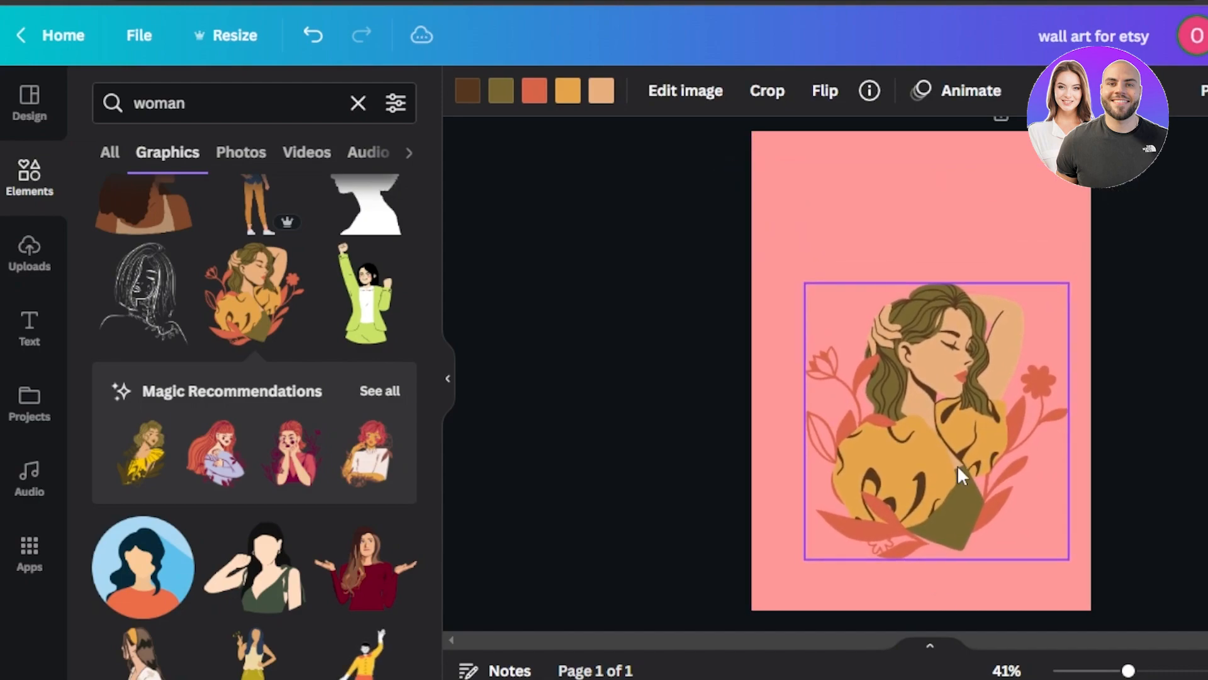
pyautogui.moveTo(802, 282); pyautogui.dragTo(742, 216)
pyautogui.moveTo(930, 334); pyautogui.dragTo(947, 273)
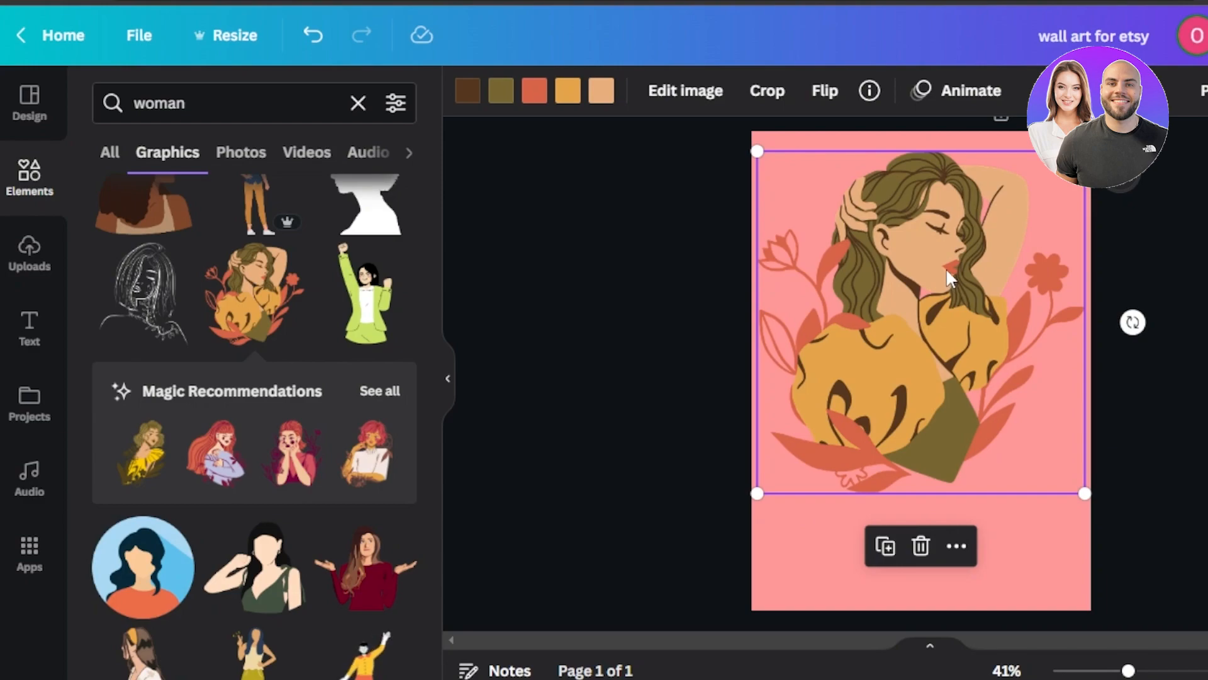
pyautogui.click(1174, 443)
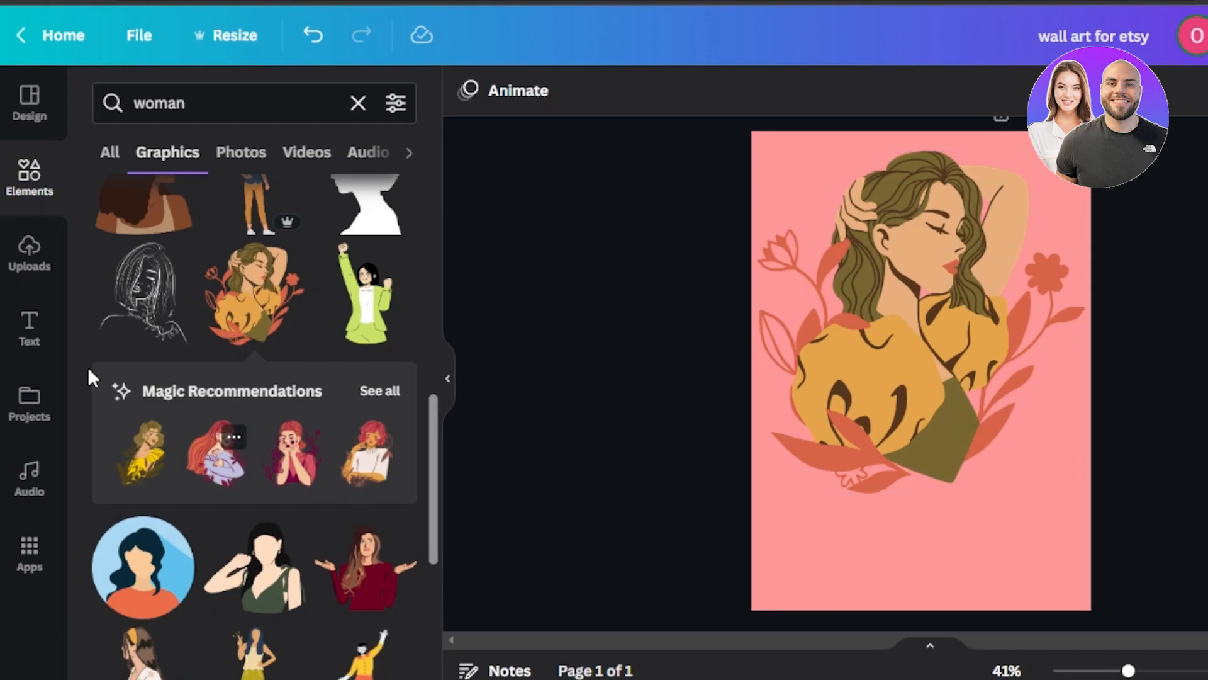
# Add a heading reading "LOVE YOURSELF" and set its line spacing to 1.12
pyautogui.click(37, 326)
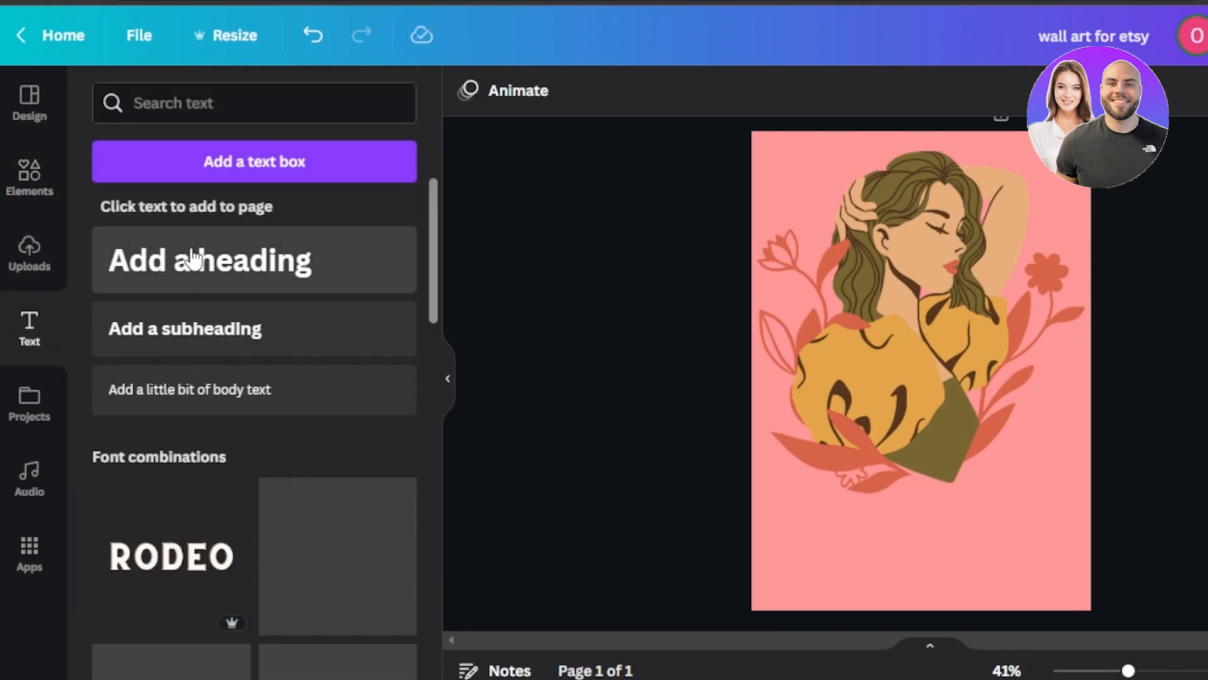
pyautogui.click(273, 256)
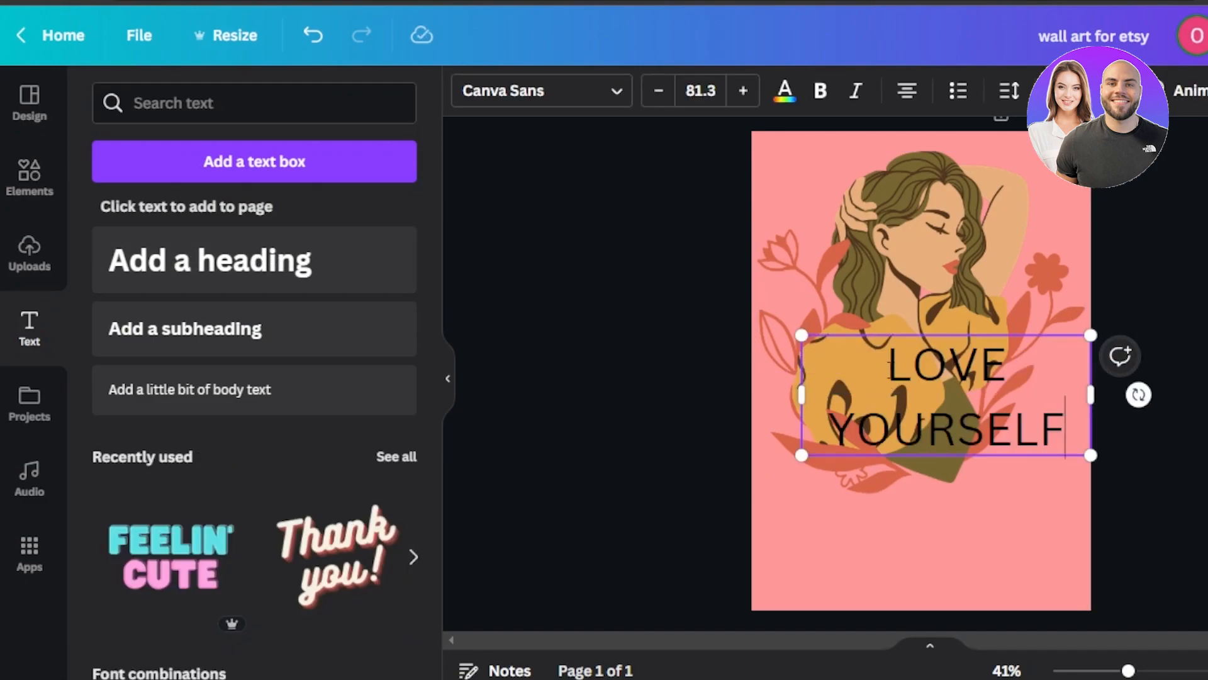
pyautogui.moveTo(888, 365); pyautogui.dragTo(1062, 423)
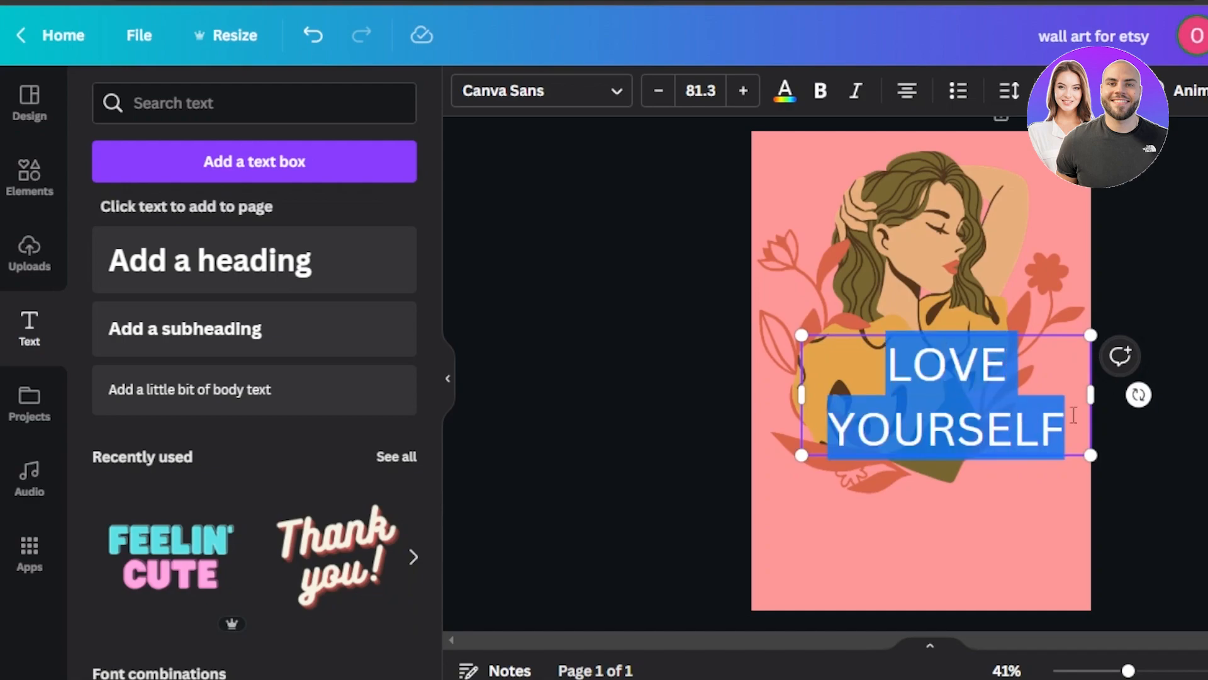
pyautogui.click(1009, 90)
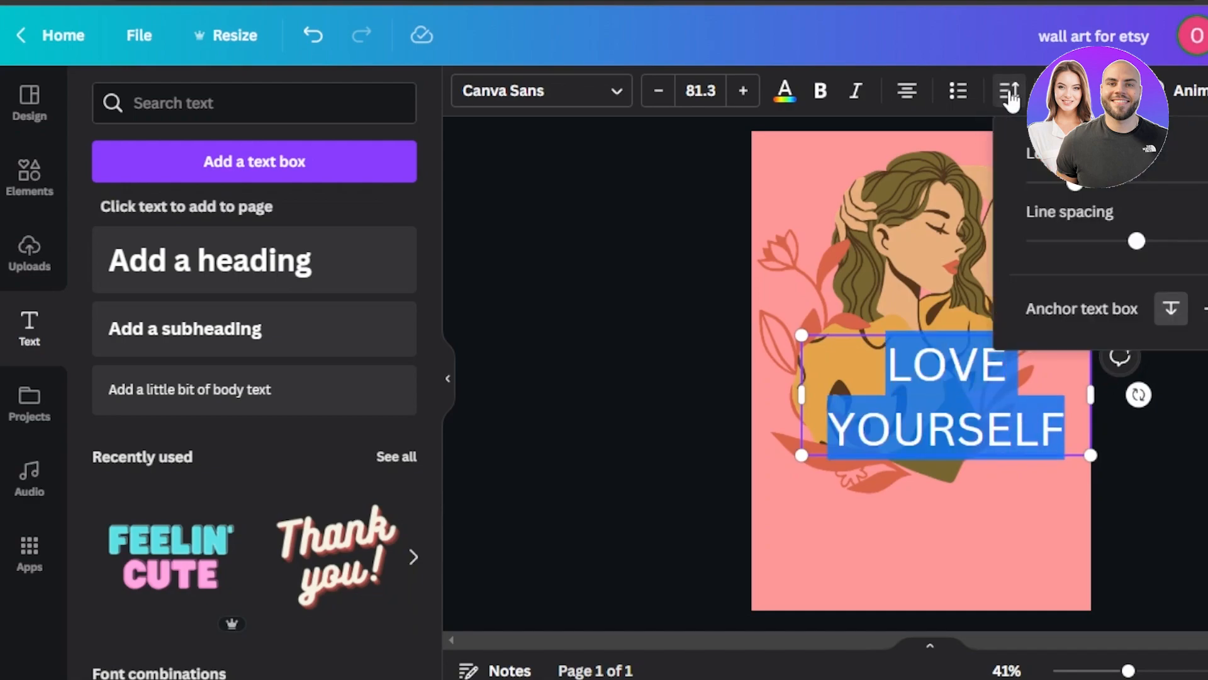
pyautogui.moveTo(1044, 245); pyautogui.dragTo(1010, 241)
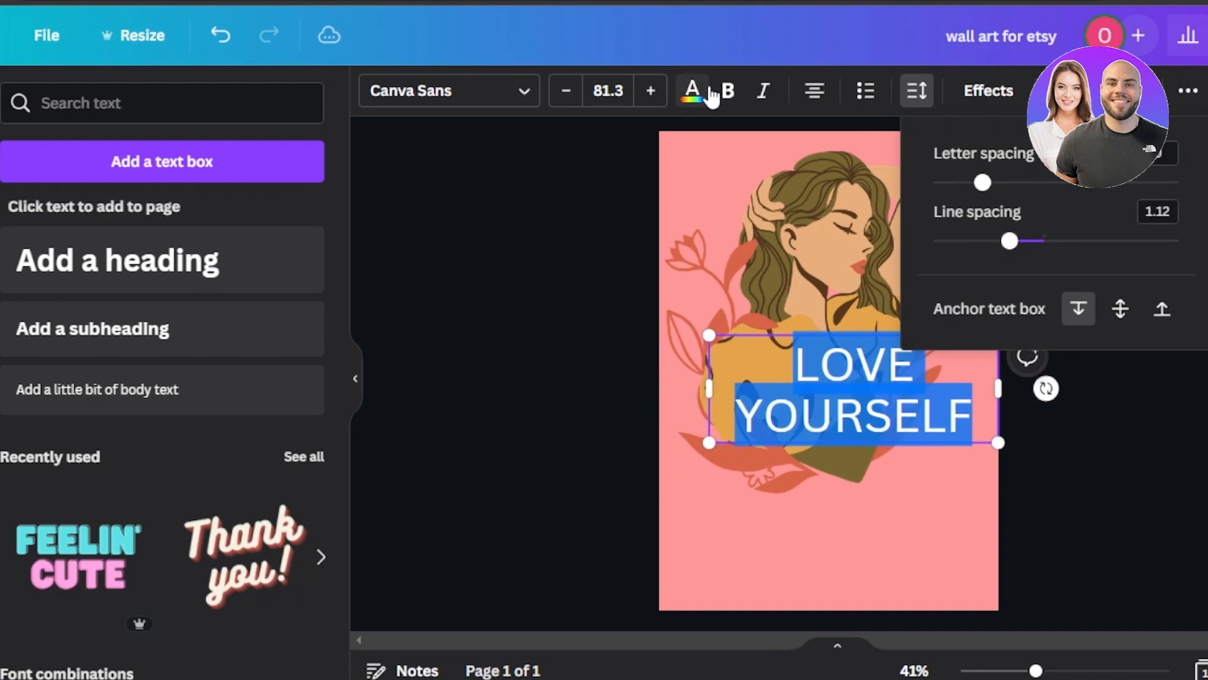
# Change the heading's font to Norwester at size 86.7 and place it on one line below the illustration
pyautogui.click(486, 94)
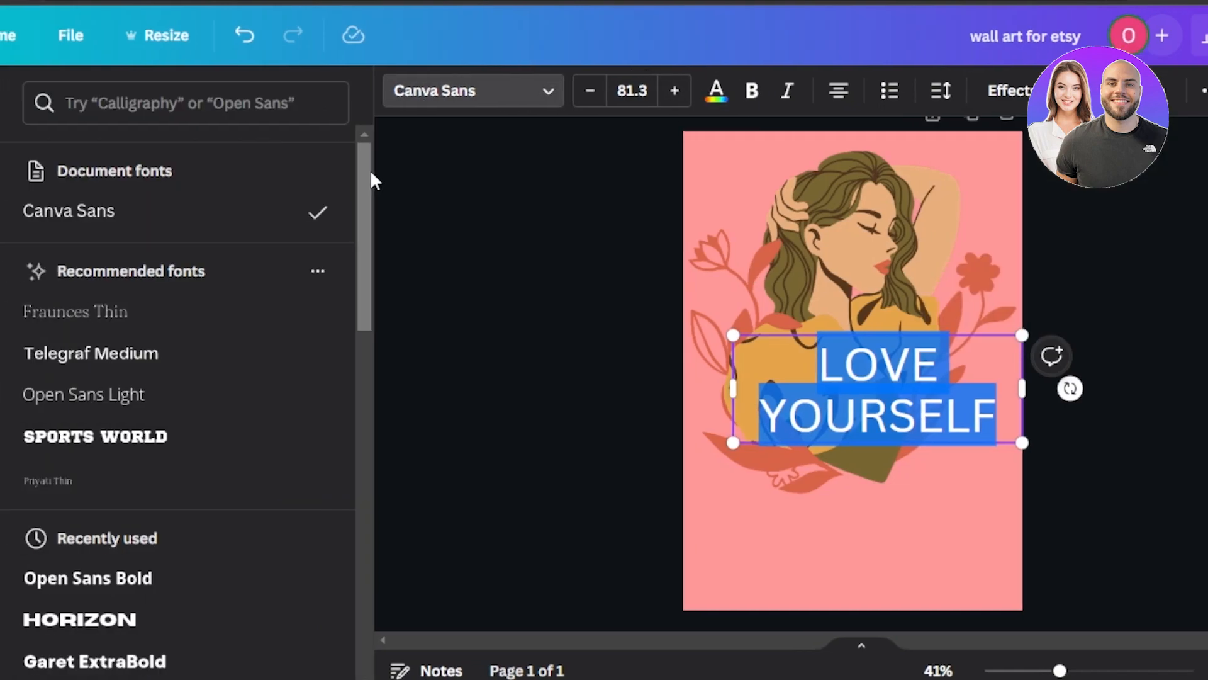
pyautogui.moveTo(342, 178); pyautogui.dragTo(346, 296)
pyautogui.moveTo(437, 294); pyautogui.dragTo(427, 452)
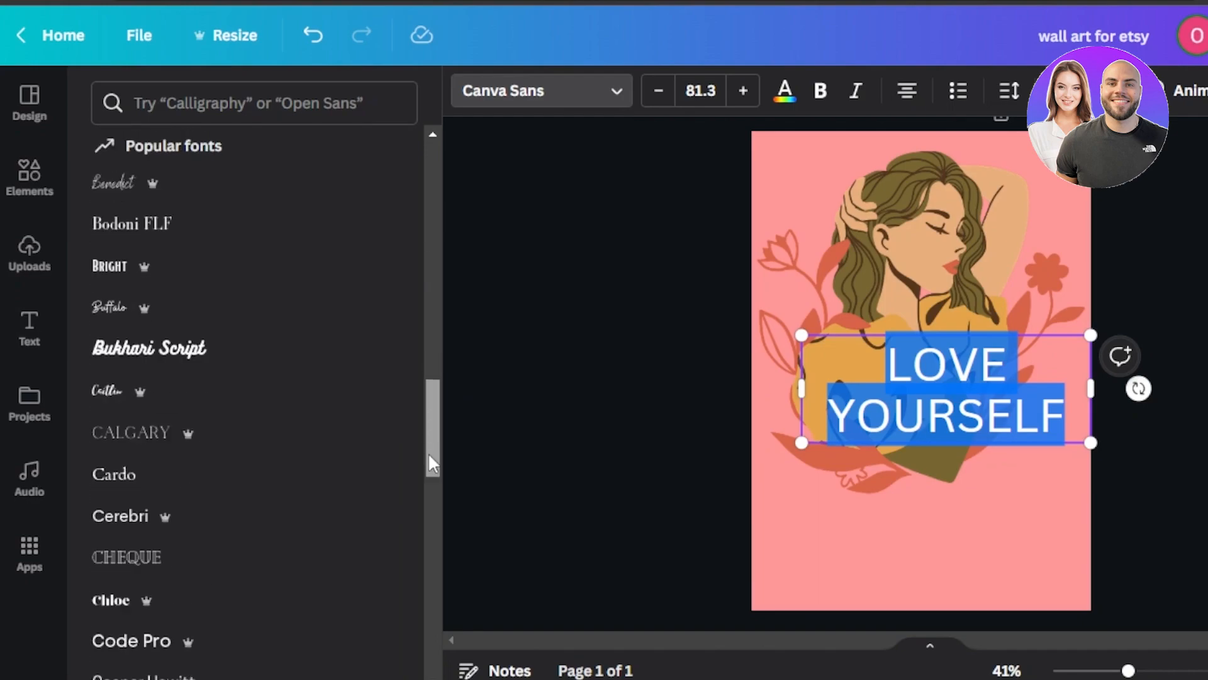
pyautogui.click(119, 327)
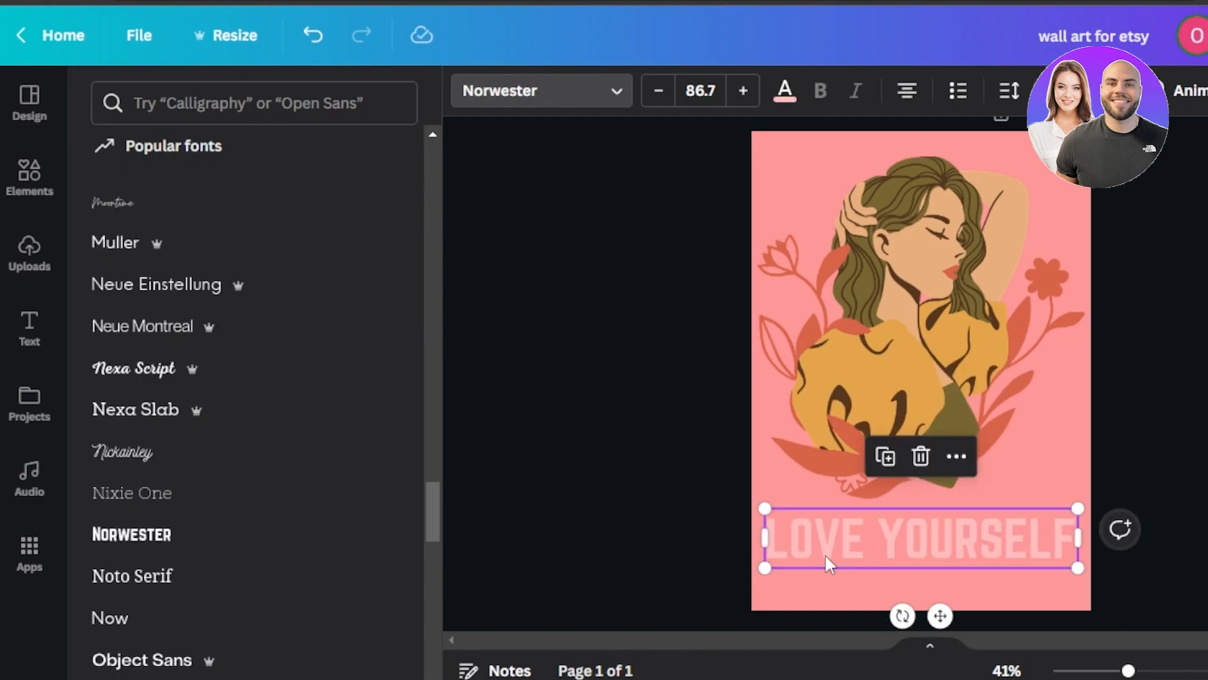
# Recolor the "LOVE YOURSELF" heading to dark red #5B1919
pyautogui.click(784, 95)
pyautogui.click(119, 204)
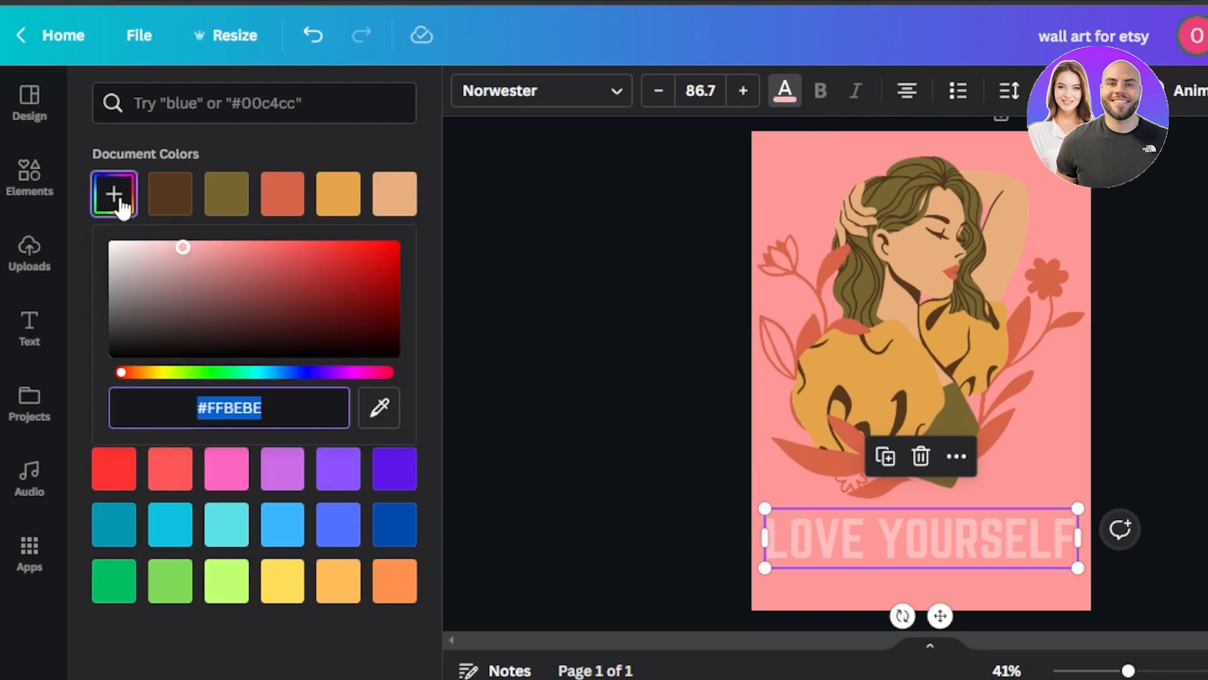
pyautogui.moveTo(181, 249); pyautogui.dragTo(319, 316)
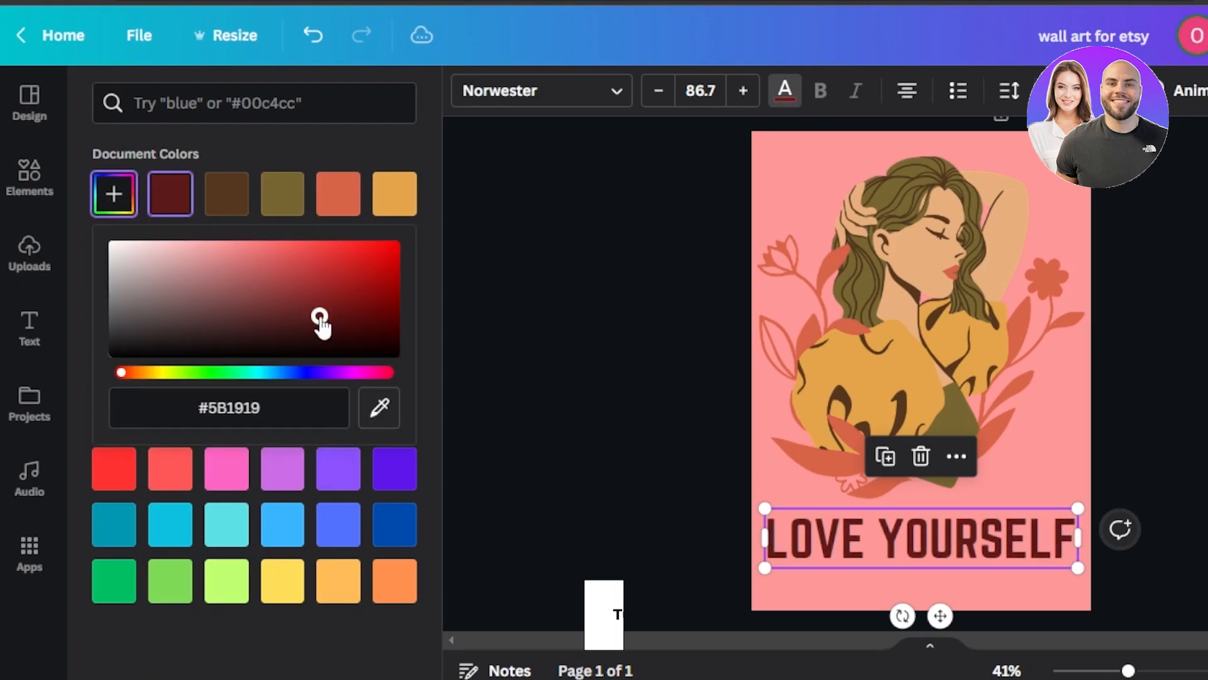
pyautogui.click(542, 395)
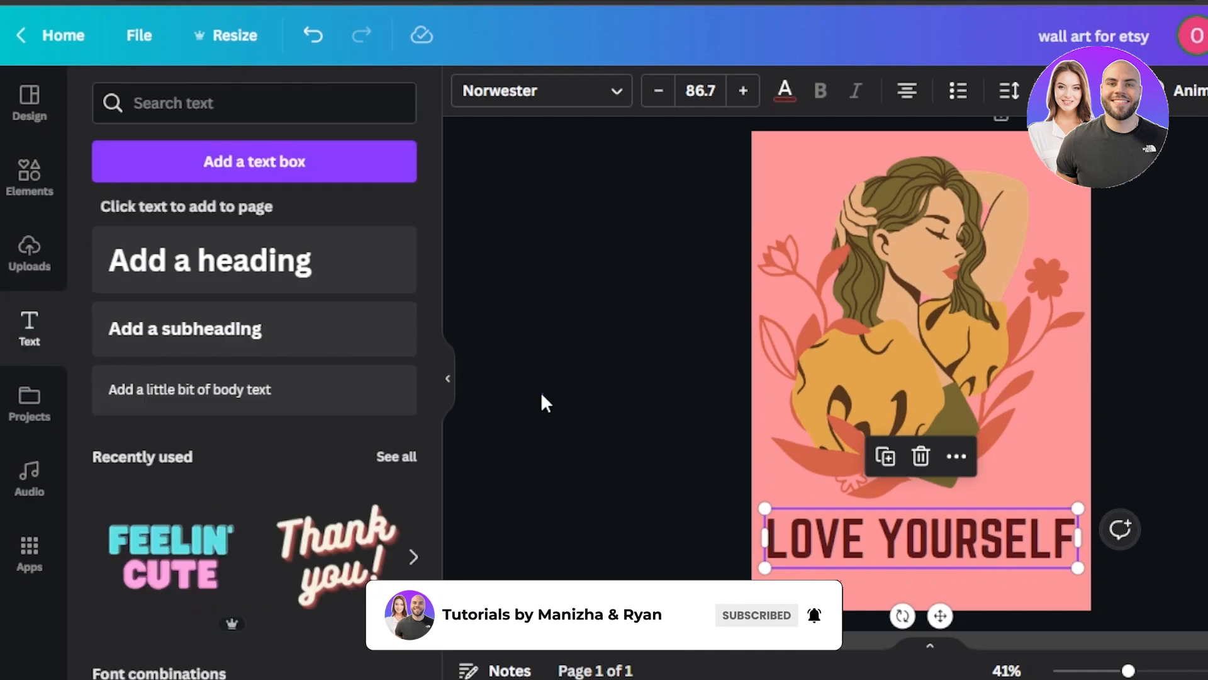
pyautogui.click(541, 395)
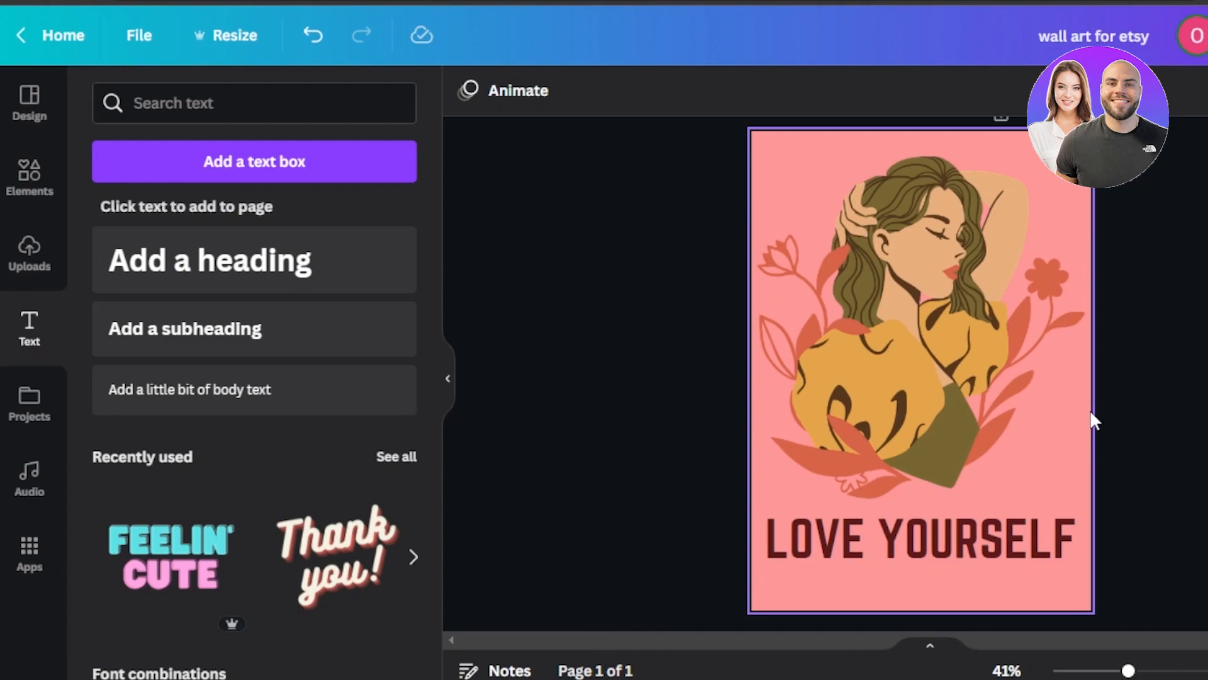
# Nudge the woman illustration slightly to the right above the heading
pyautogui.click(979, 378)
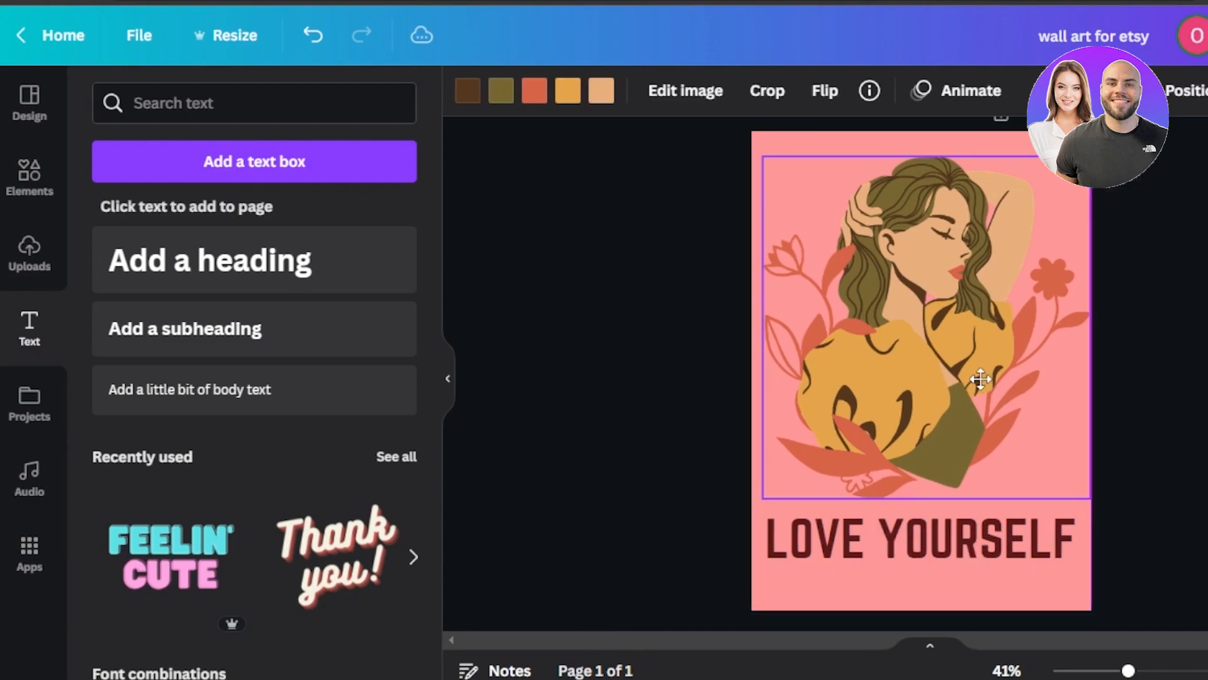
pyautogui.hotkey('ctrl', 'a')
pyautogui.click(1135, 451)
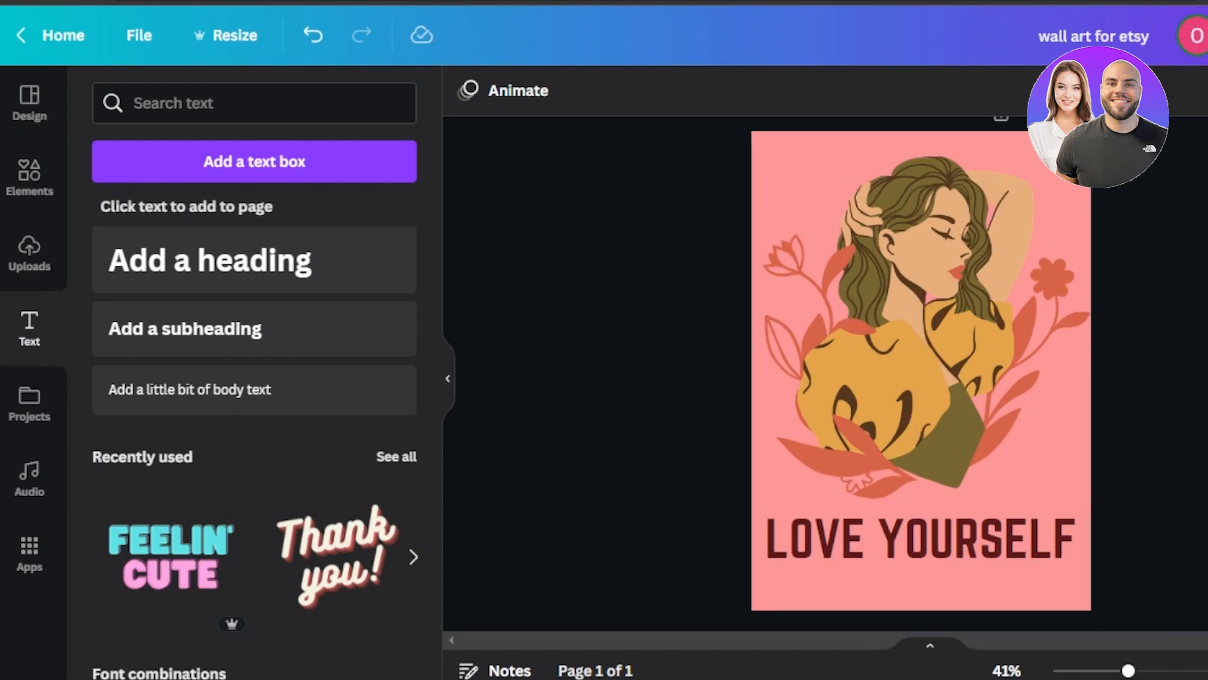
# Download the "wall art for etsy" design as a PDF Print file
pyautogui.click(1193, 36)
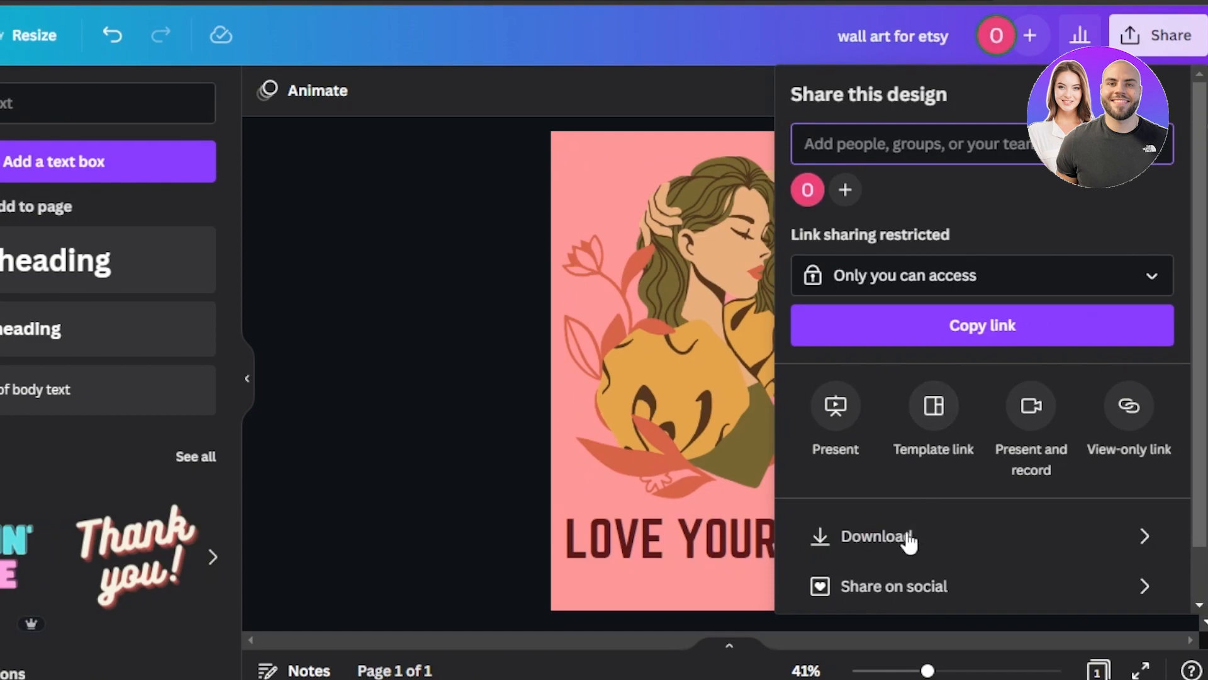
pyautogui.click(905, 563)
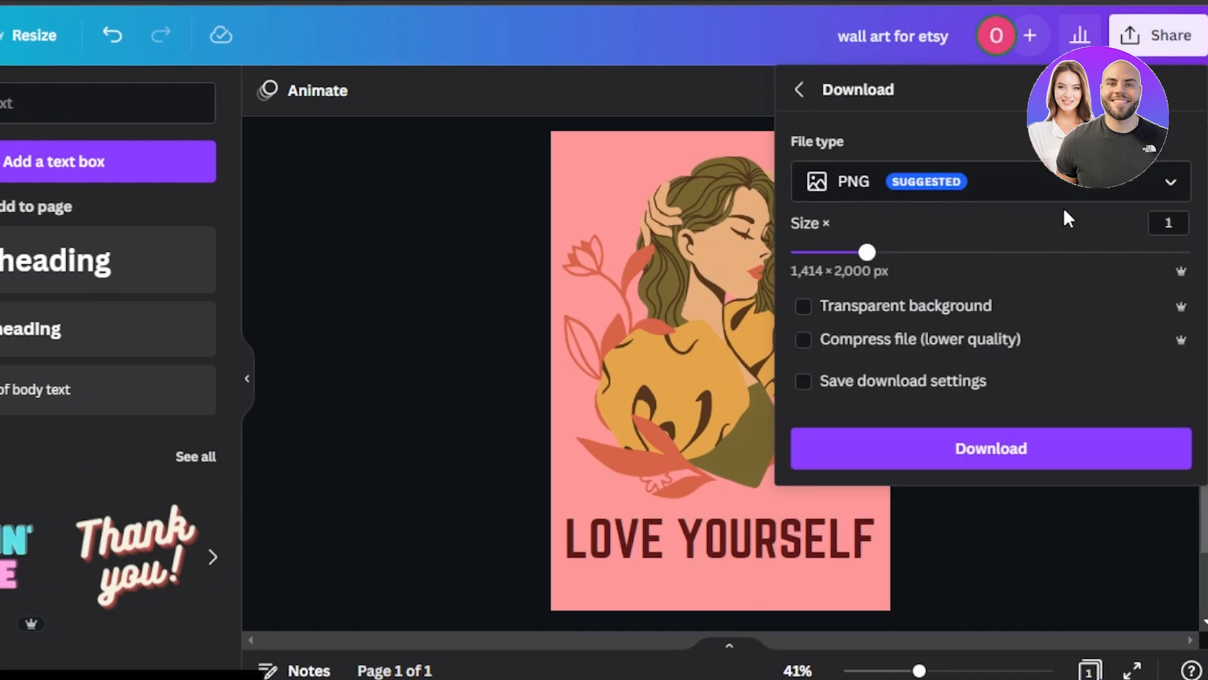
pyautogui.click(1170, 179)
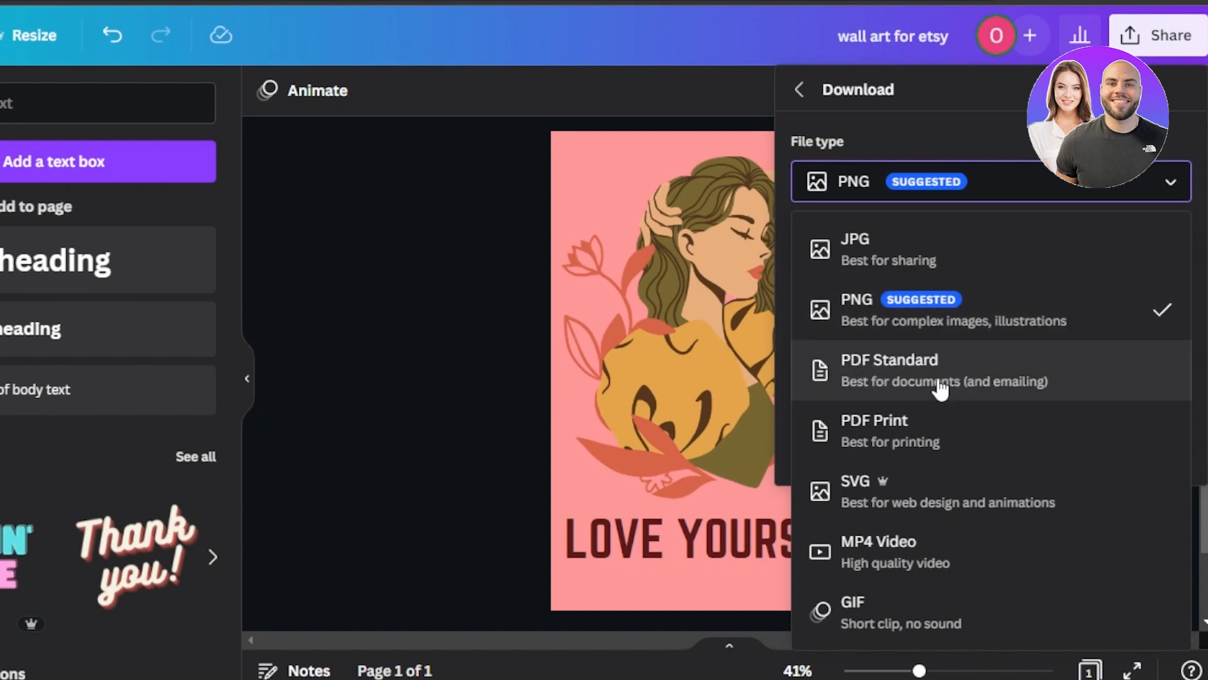
pyautogui.click(871, 435)
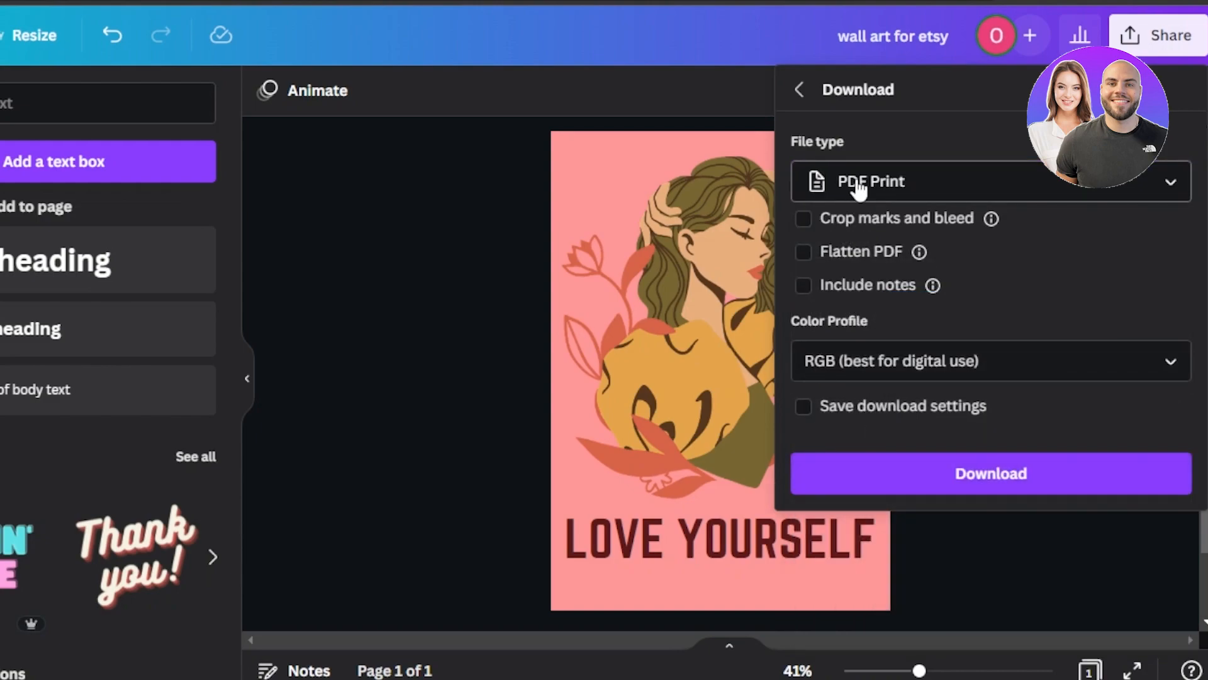
pyautogui.click(916, 476)
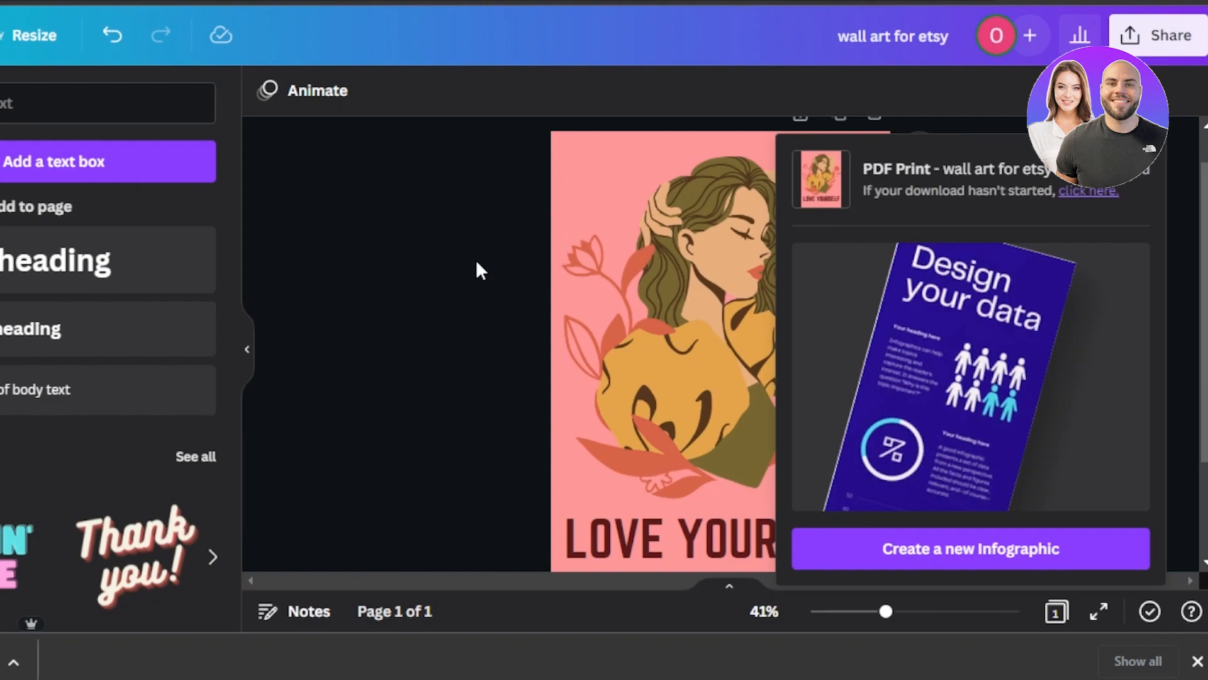
pyautogui.click(476, 264)
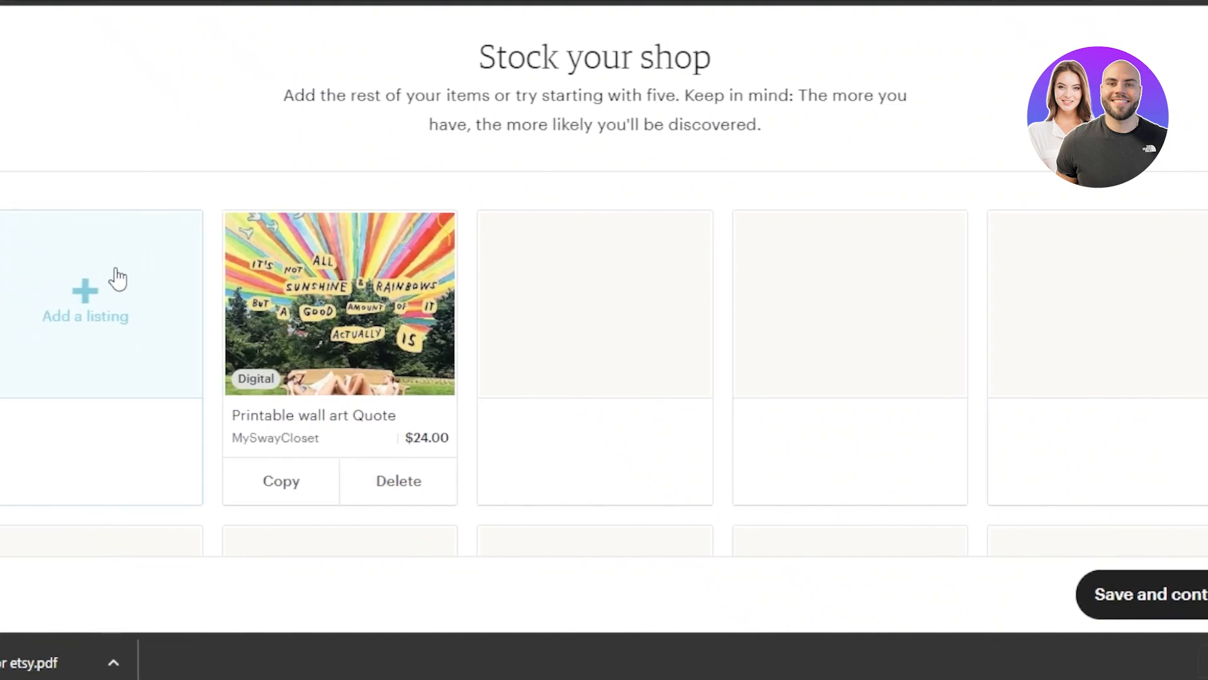
# Switch to Etsy, start a new shop listing and look through its photo, type, description, variations and delivery sections
pyautogui.scroll(-1, 214, 301)
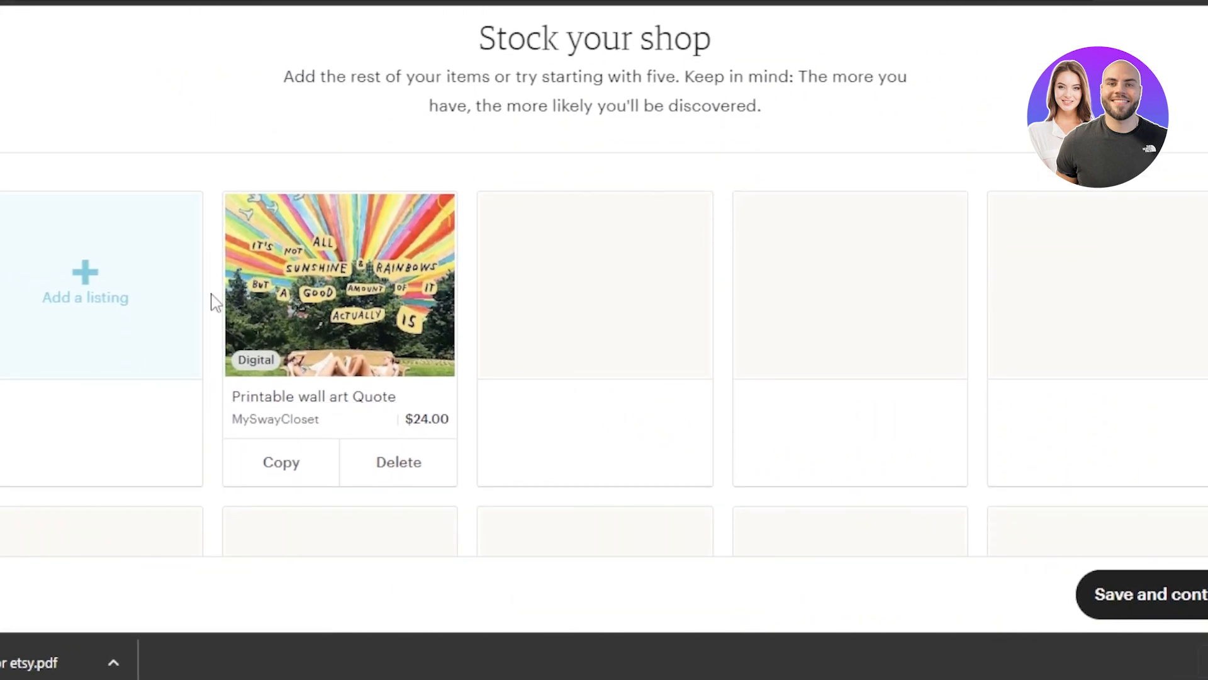
pyautogui.click(357, 434)
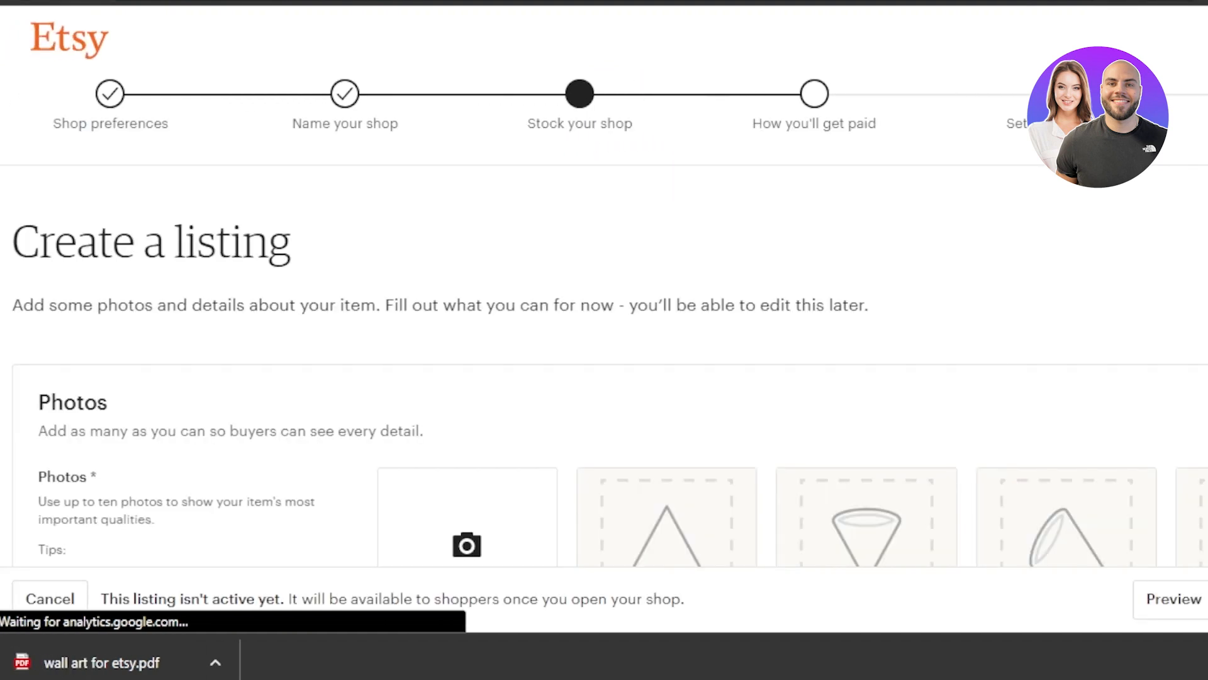
pyautogui.scroll(-3, 182, 175)
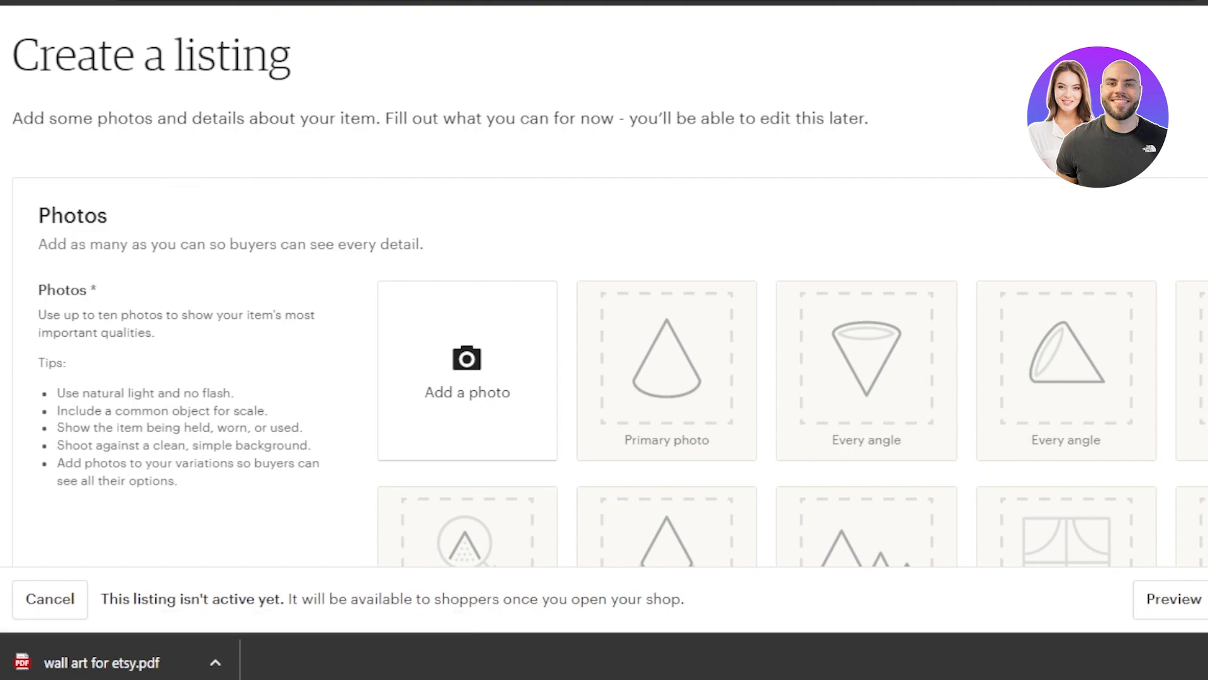
pyautogui.scroll(-2, 604, 296)
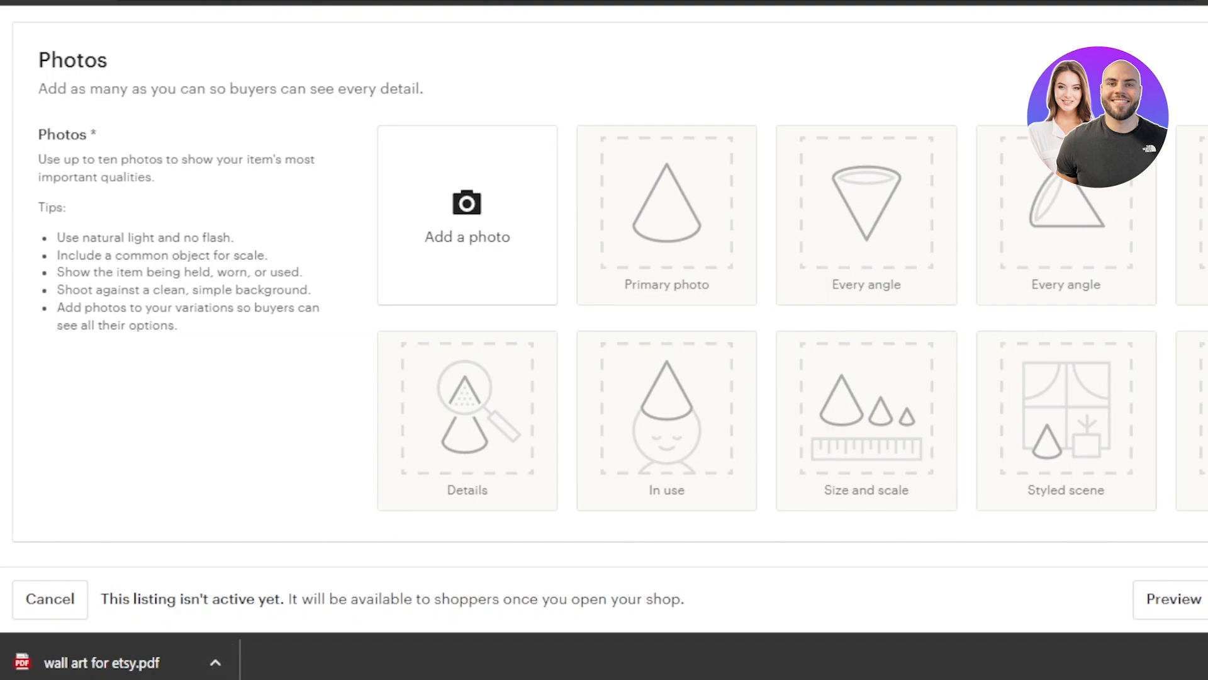
pyautogui.scroll(-20, 605, 283)
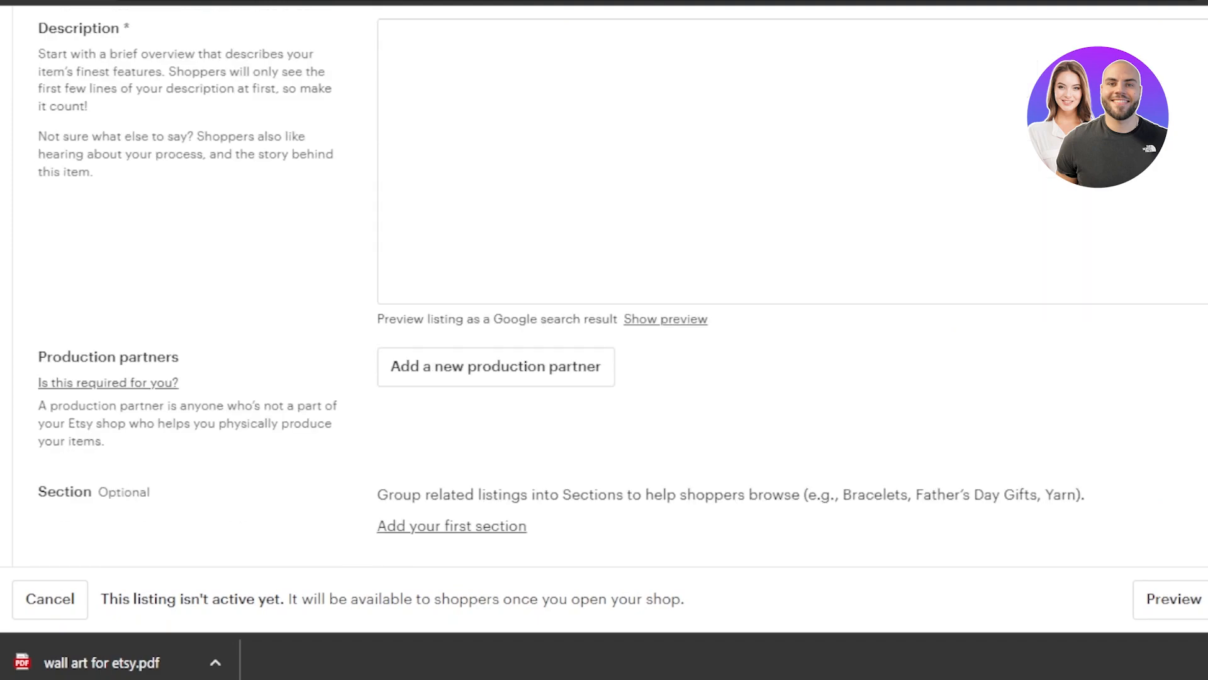
pyautogui.scroll(-10, 604, 283)
pyautogui.scroll(5, 604, 283)
pyautogui.scroll(-10, 605, 283)
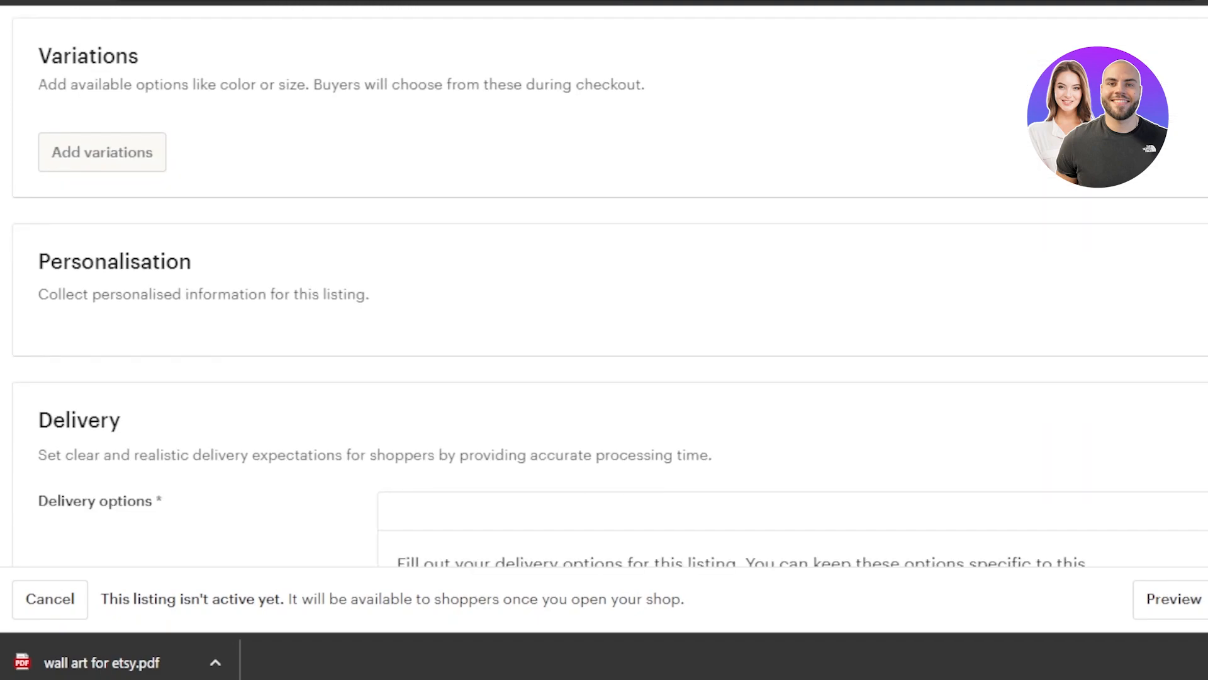
pyautogui.scroll(-5, 604, 283)
pyautogui.scroll(2, 604, 283)
pyautogui.scroll(10, 604, 283)
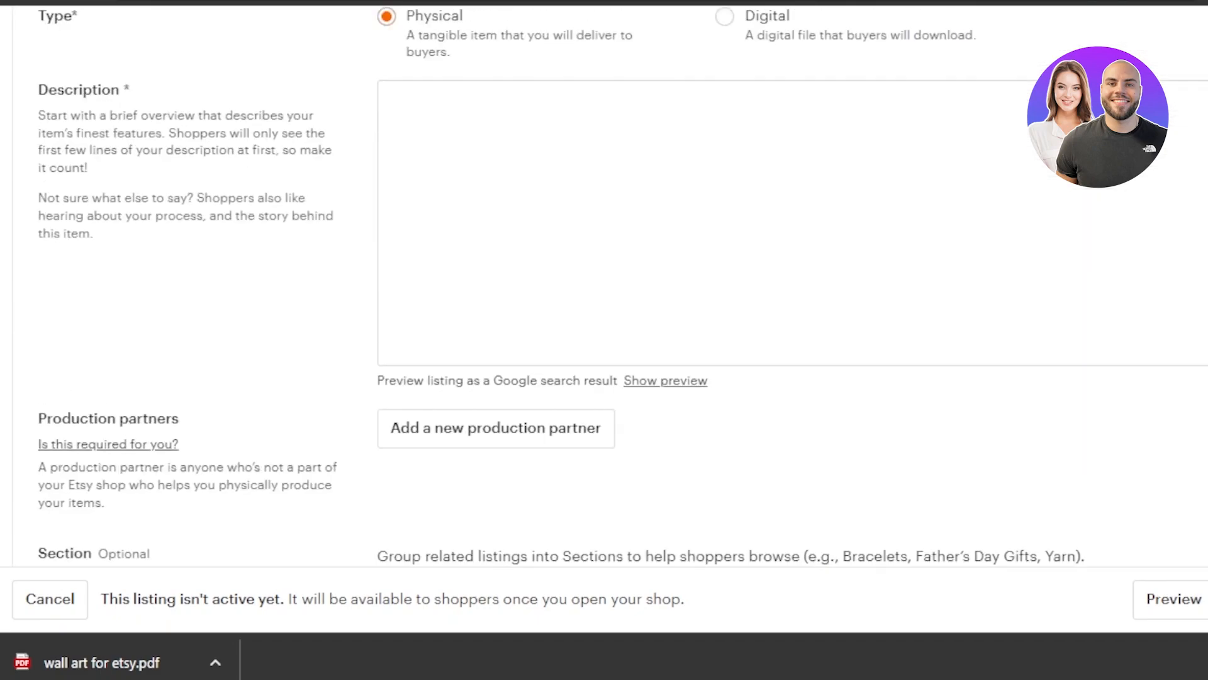
pyautogui.scroll(-5, 605, 283)
pyautogui.scroll(-5, 604, 283)
pyautogui.scroll(15, 605, 283)
pyautogui.scroll(1, 738, 183)
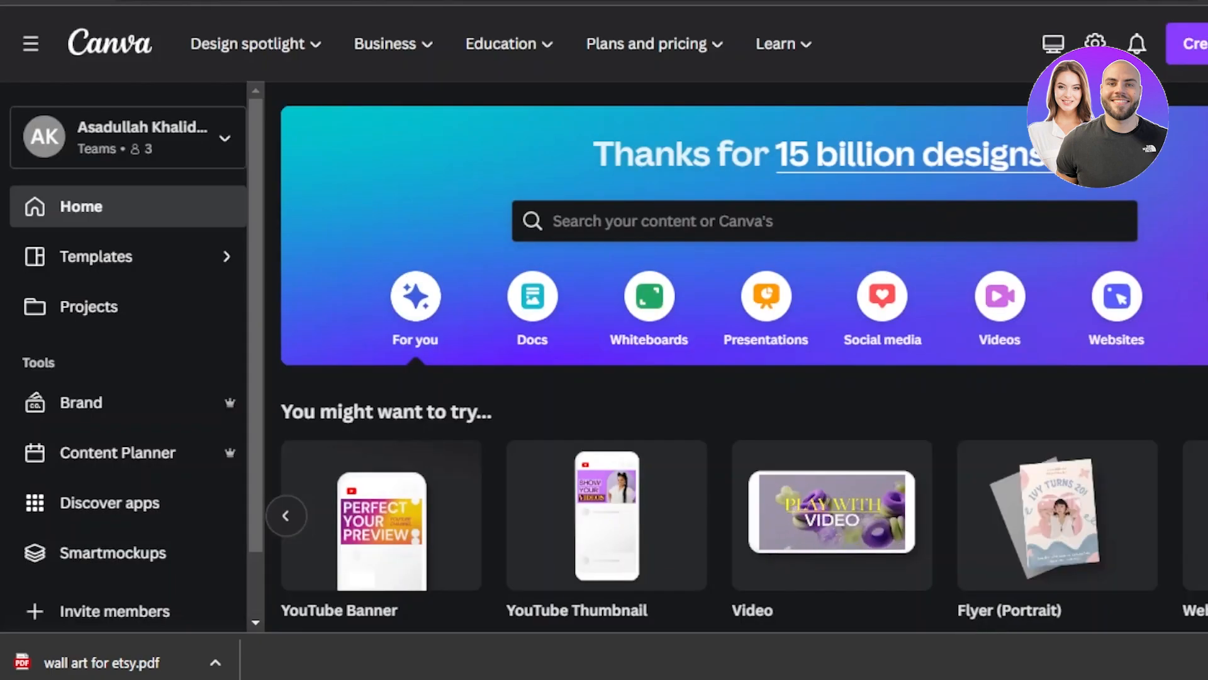
# Switch to Canva, search the templates for "wall art mockup" and open the White Brick Wall Mockup Frame Quote template for customizing
pyautogui.click(607, 233)
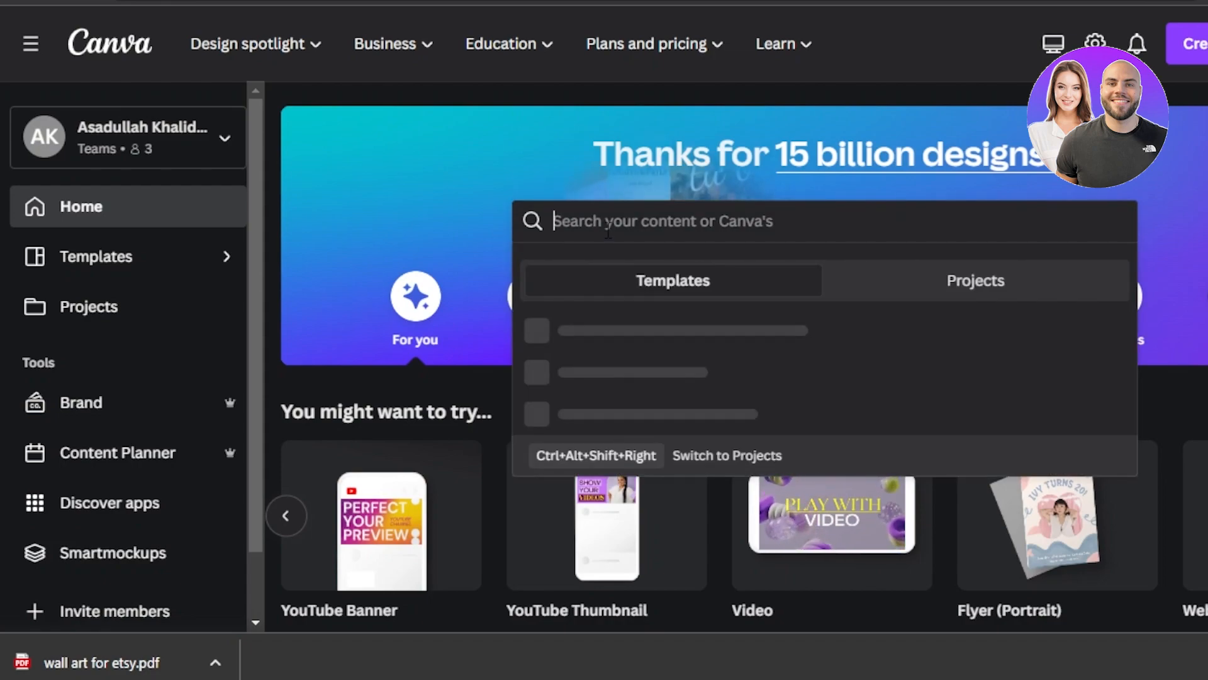
pyautogui.write('mockup')
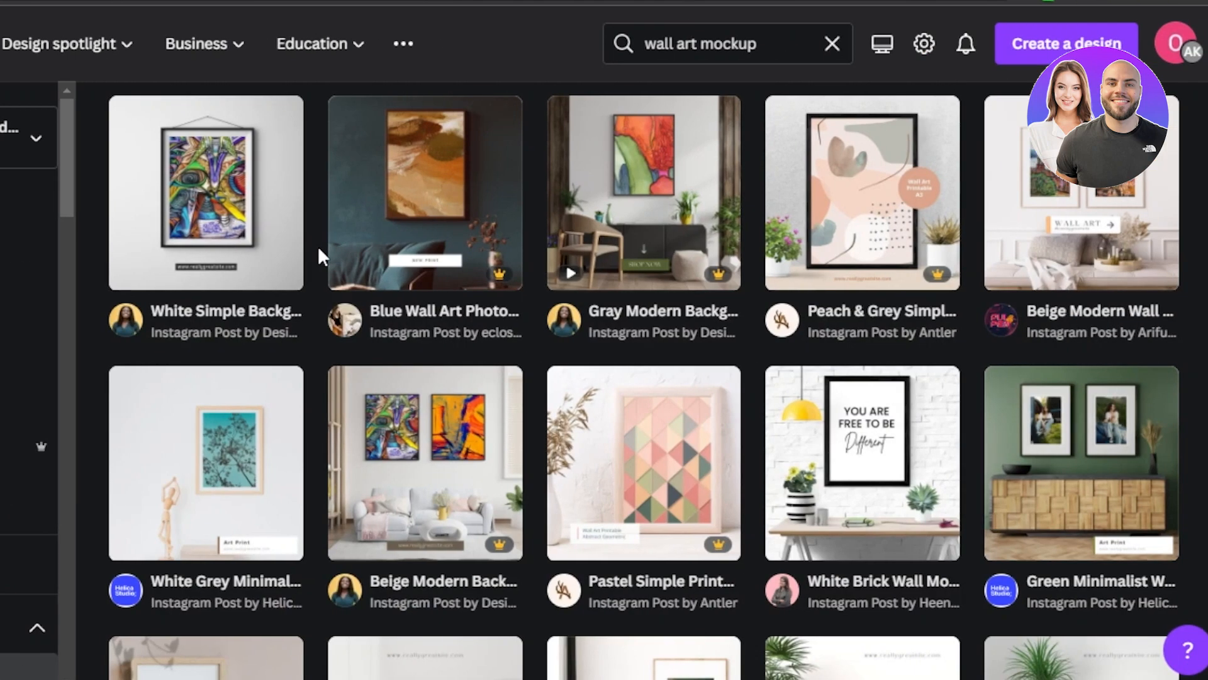
pyautogui.moveTo(214, 440)
pyautogui.scroll(-4, 609, 421)
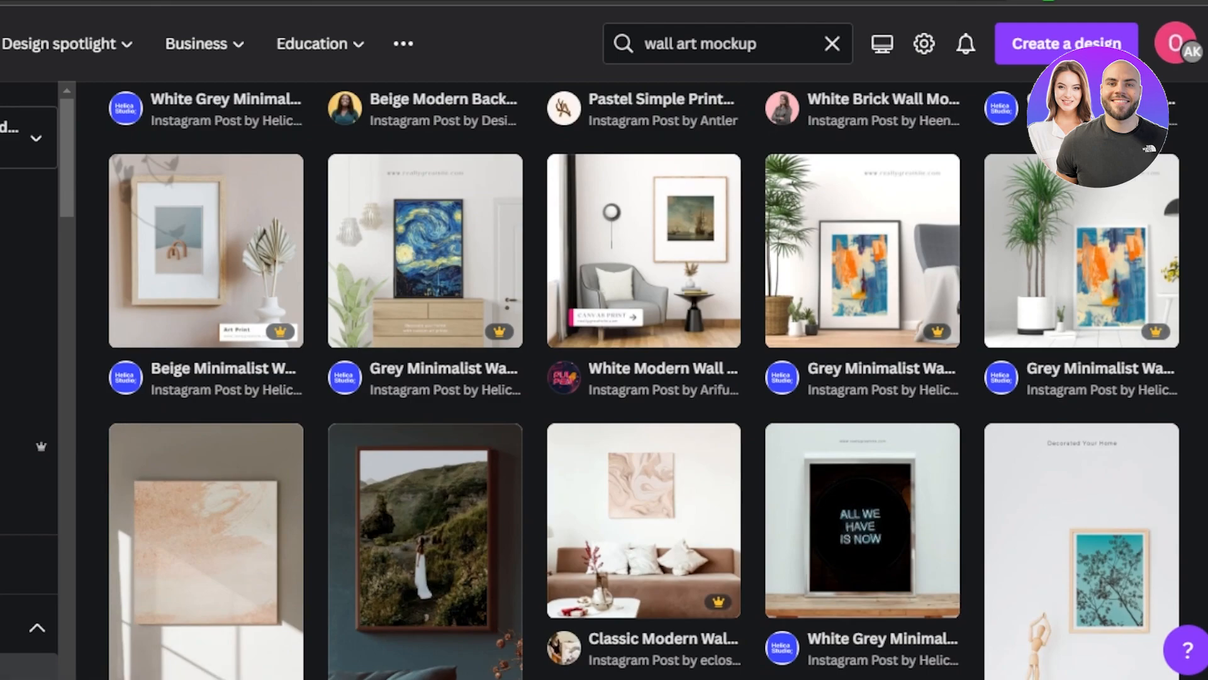
pyautogui.scroll(2, 642, 378)
pyautogui.scroll(5, 850, 403)
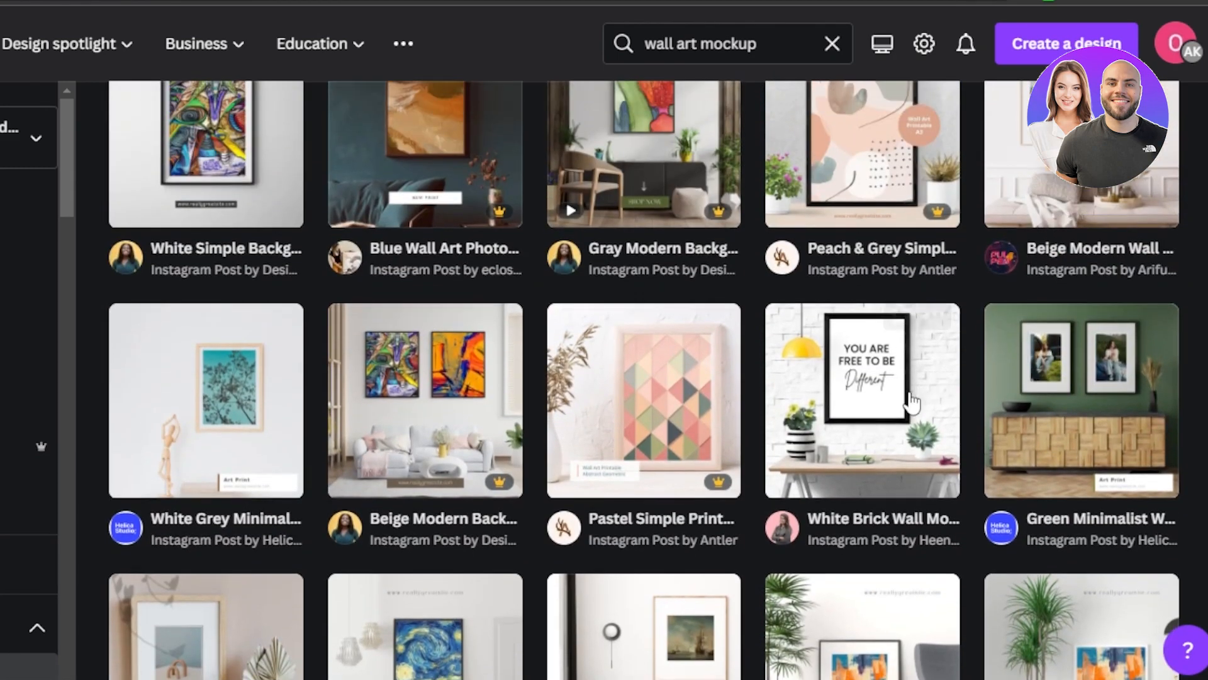
pyautogui.click(851, 403)
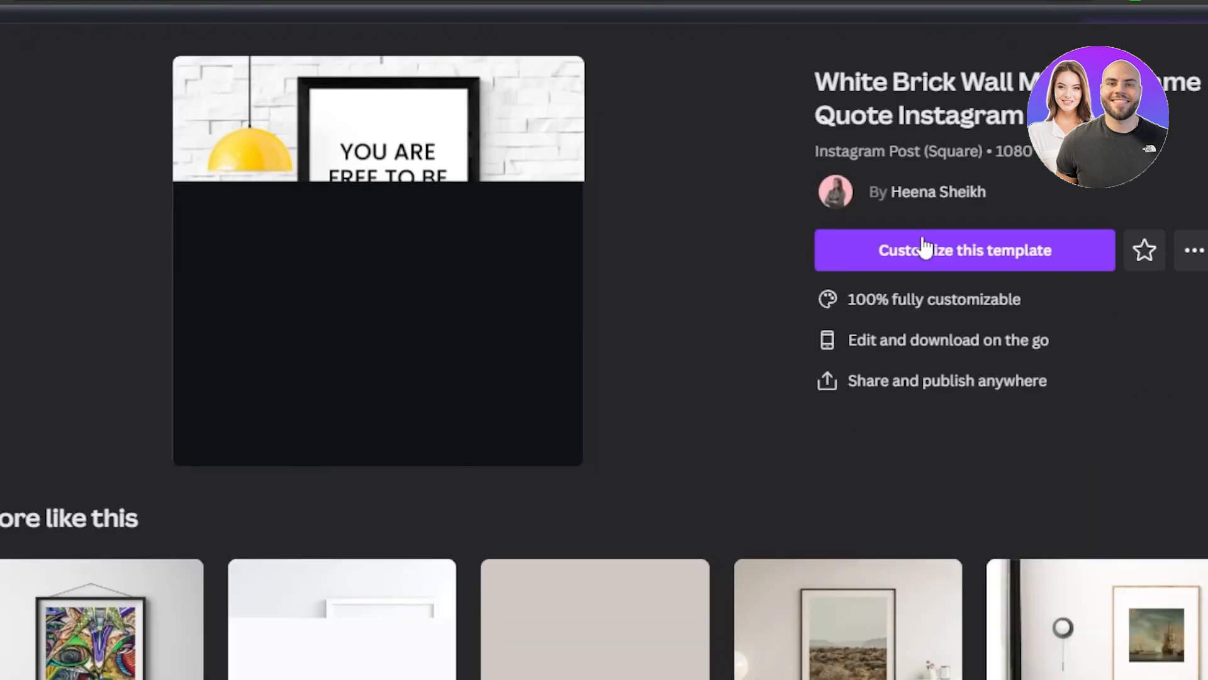
pyautogui.click(923, 247)
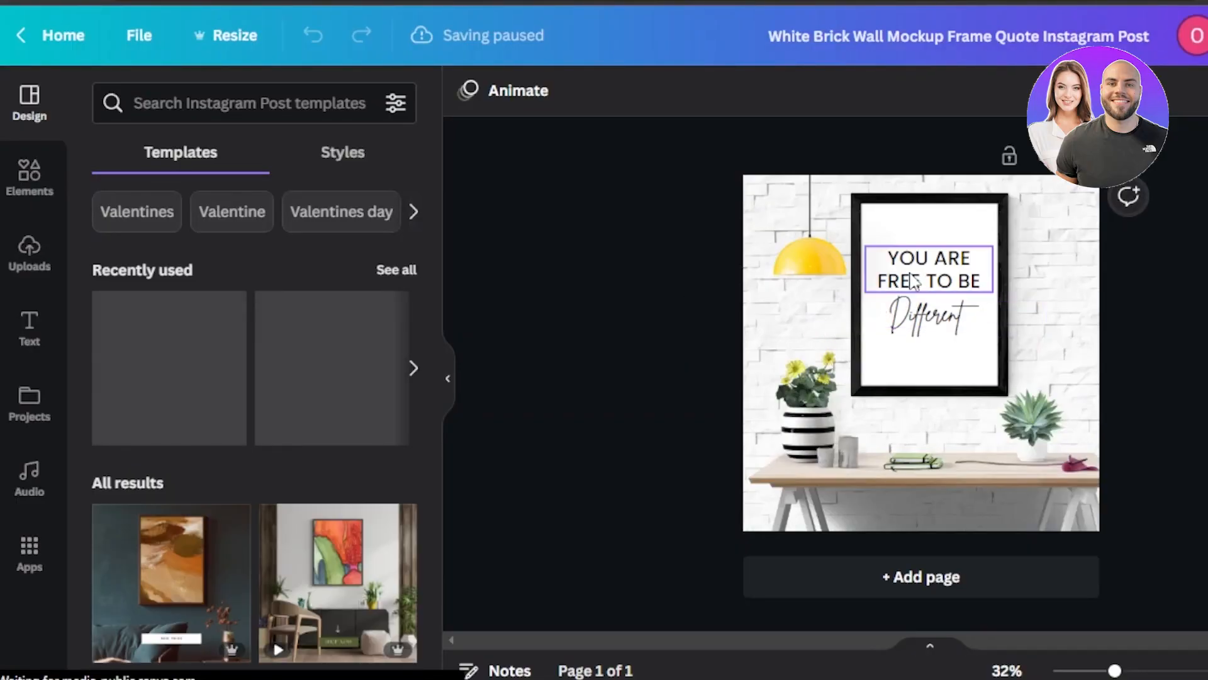
# Delete the "YOU ARE FREE TO BE" and "Different" texts from the picture frame in the mockup
pyautogui.click(918, 286)
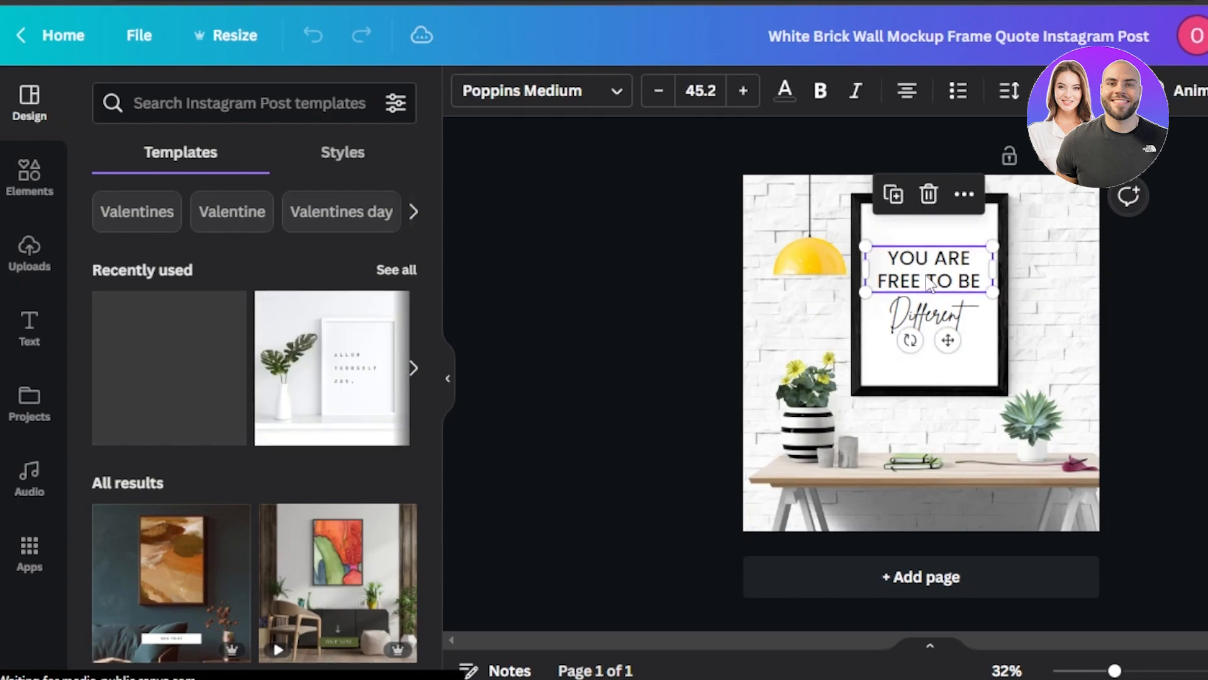
pyautogui.click(927, 194)
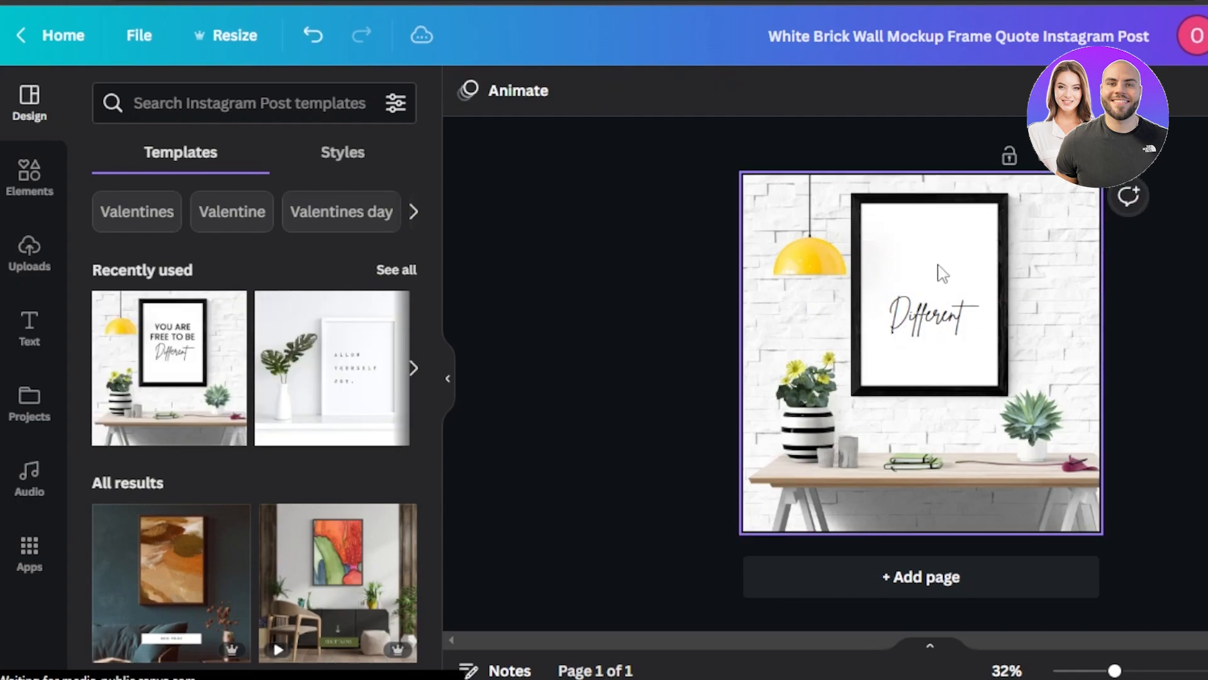
pyautogui.click(913, 328)
pyautogui.click(929, 246)
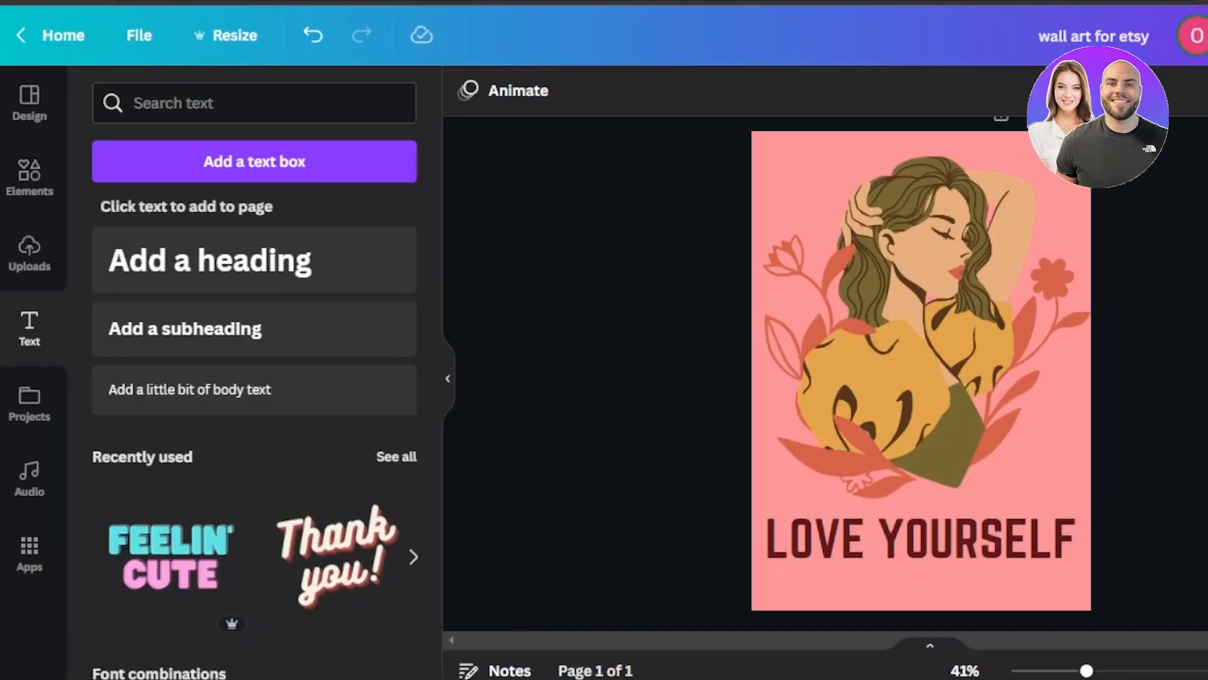
# Return to the "wall art for etsy" design and download it as a PNG at size 1
pyautogui.click(1156, 35)
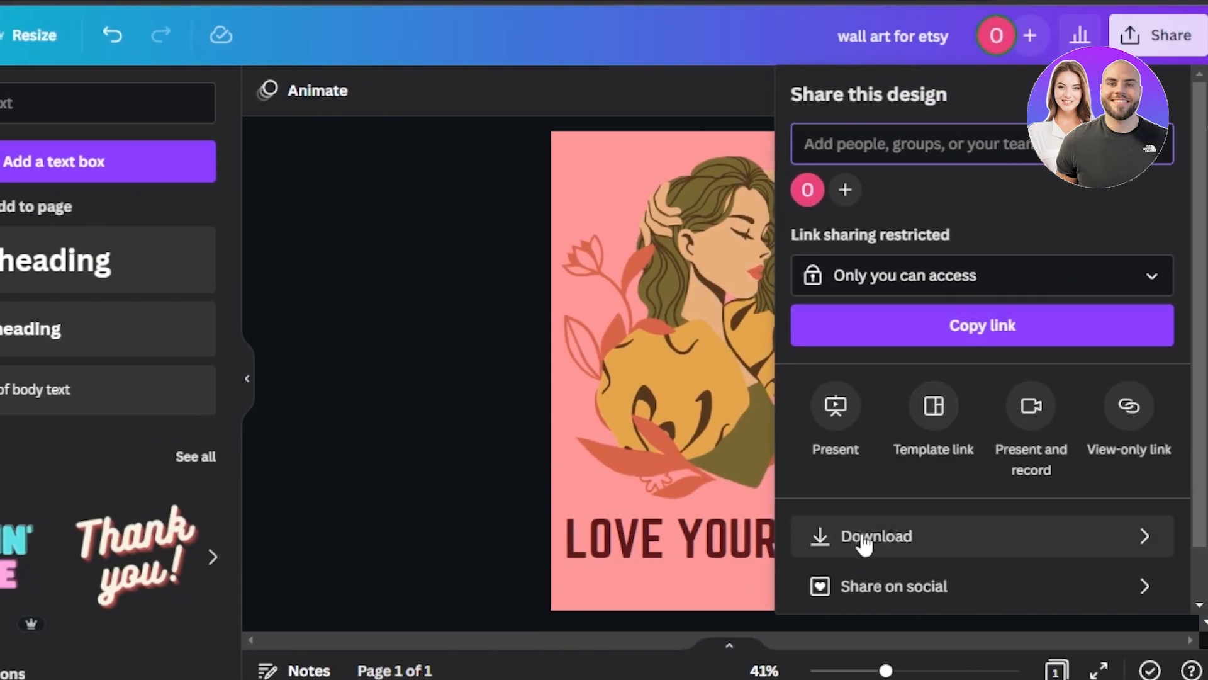
pyautogui.click(859, 538)
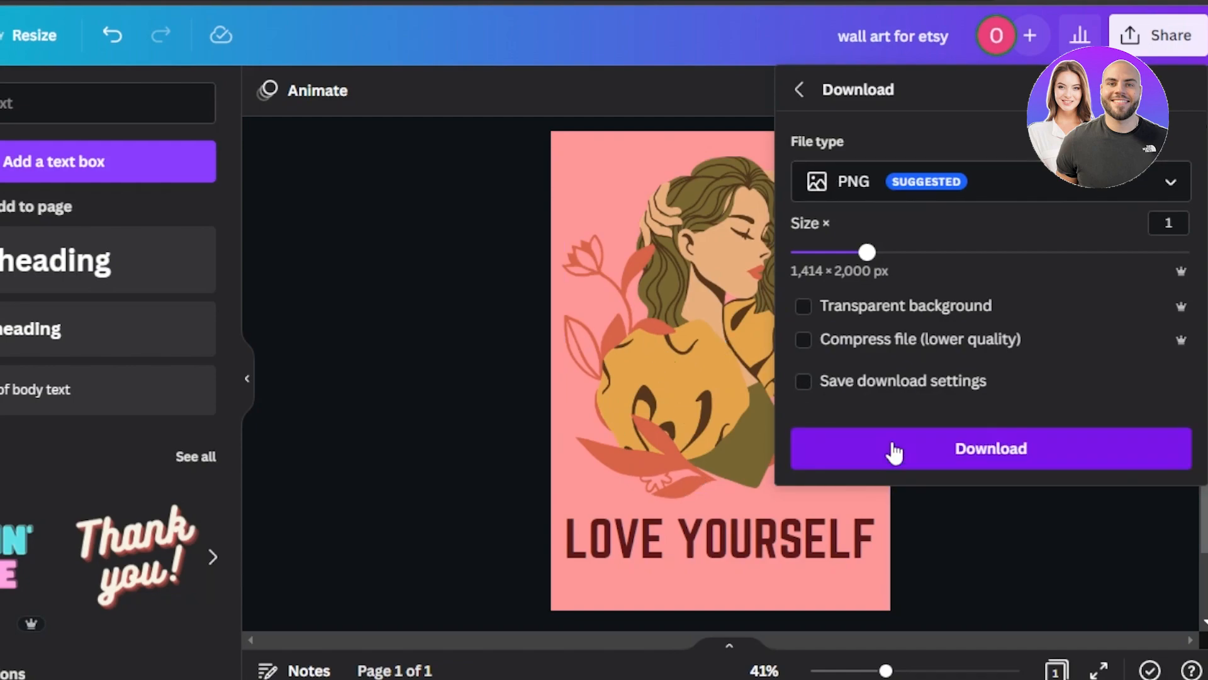
pyautogui.click(893, 445)
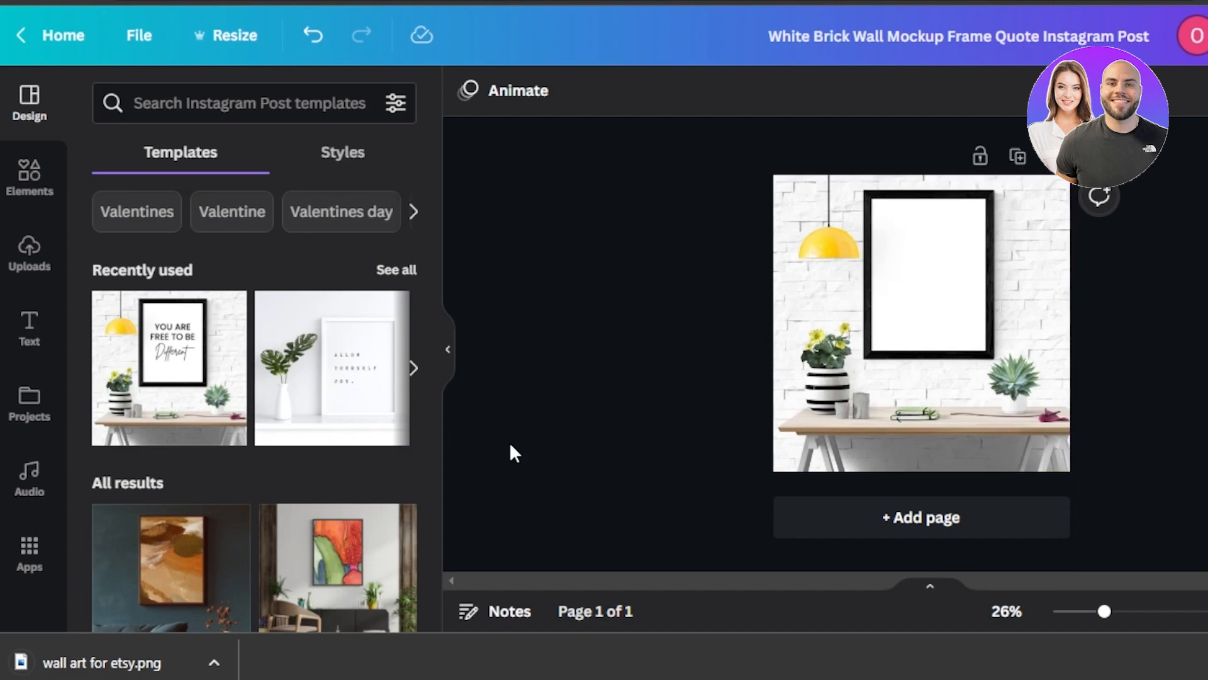
# Upload wall art for etsy.png to the brick wall mockup design and place the LOVE YOURSELF image on the page
pyautogui.click(23, 258)
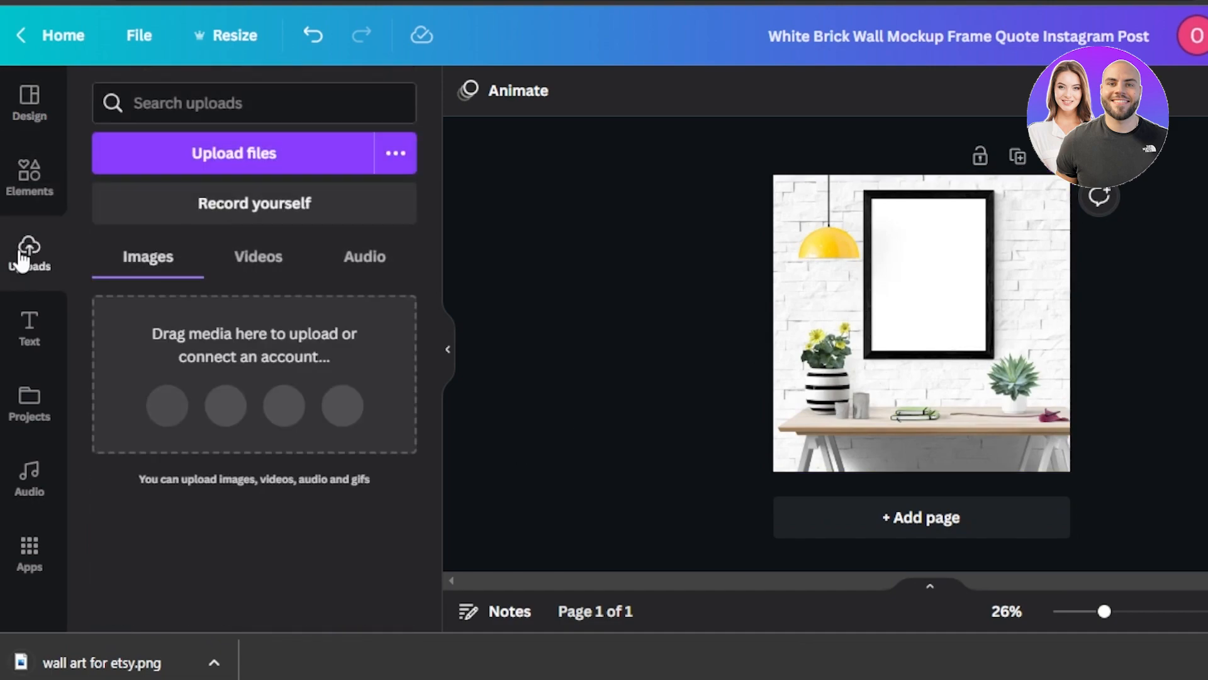
pyautogui.click(209, 161)
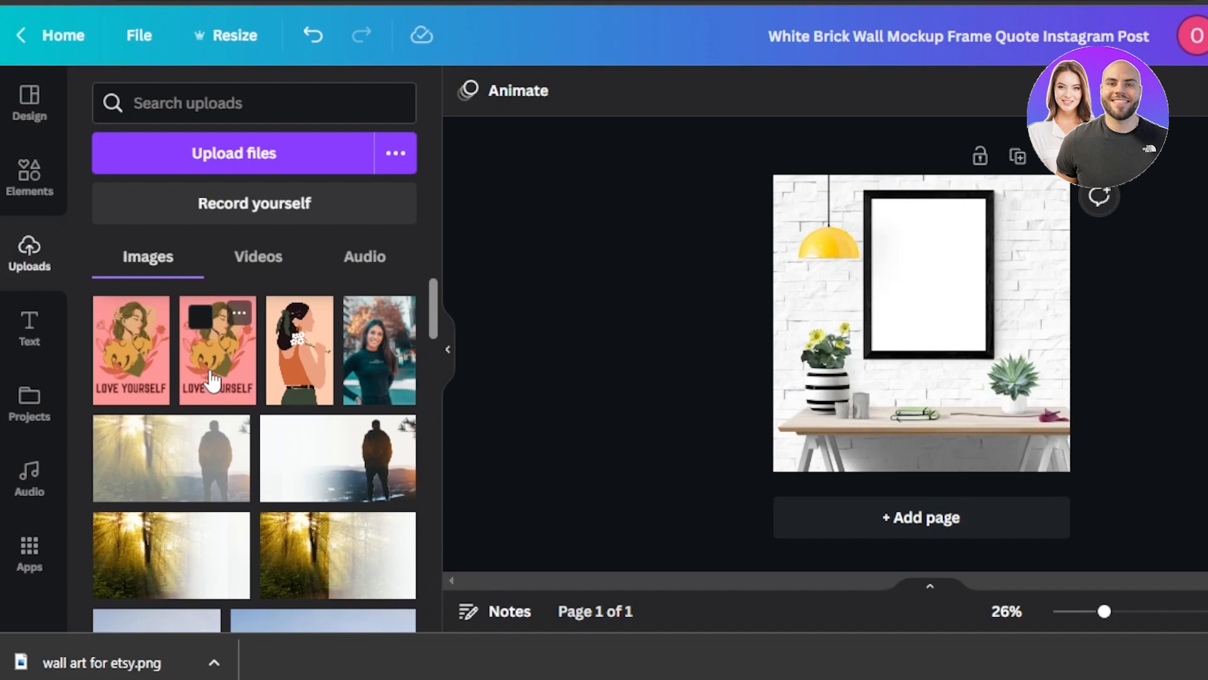
pyautogui.click(212, 378)
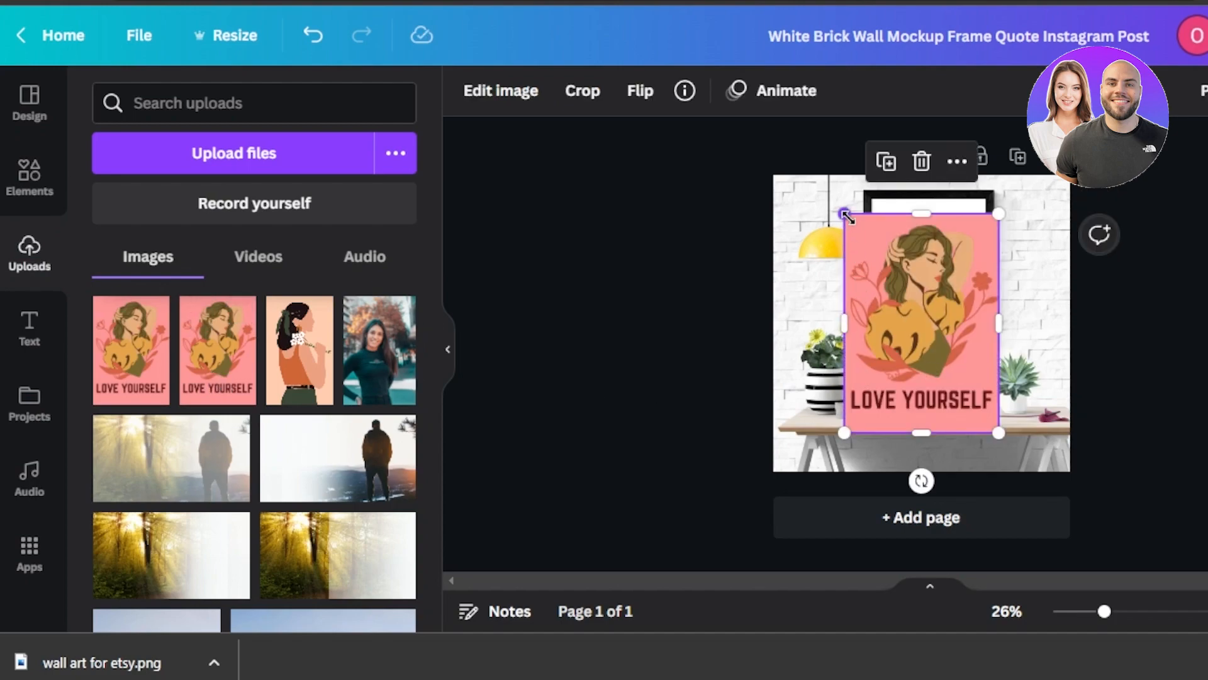
# Shrink the LOVE YOURSELF image and fit it inside the black picture frame on the brick wall
pyautogui.moveTo(847, 217); pyautogui.dragTo(888, 271)
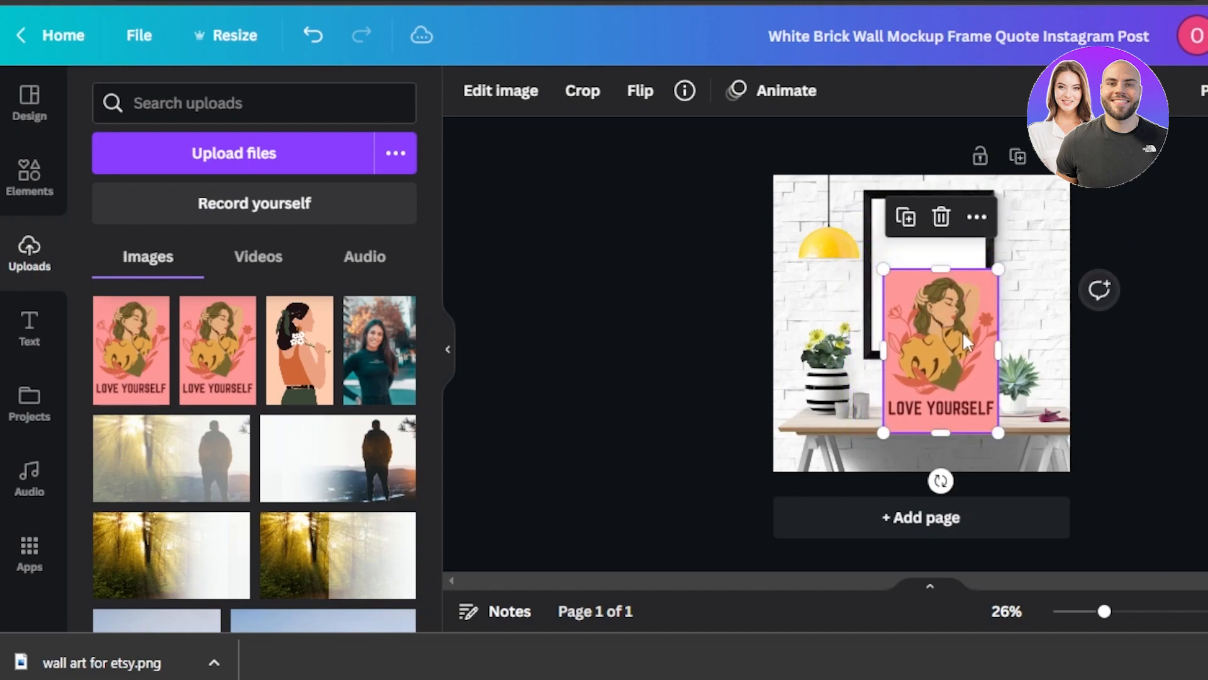
pyautogui.moveTo(954, 319); pyautogui.dragTo(953, 268)
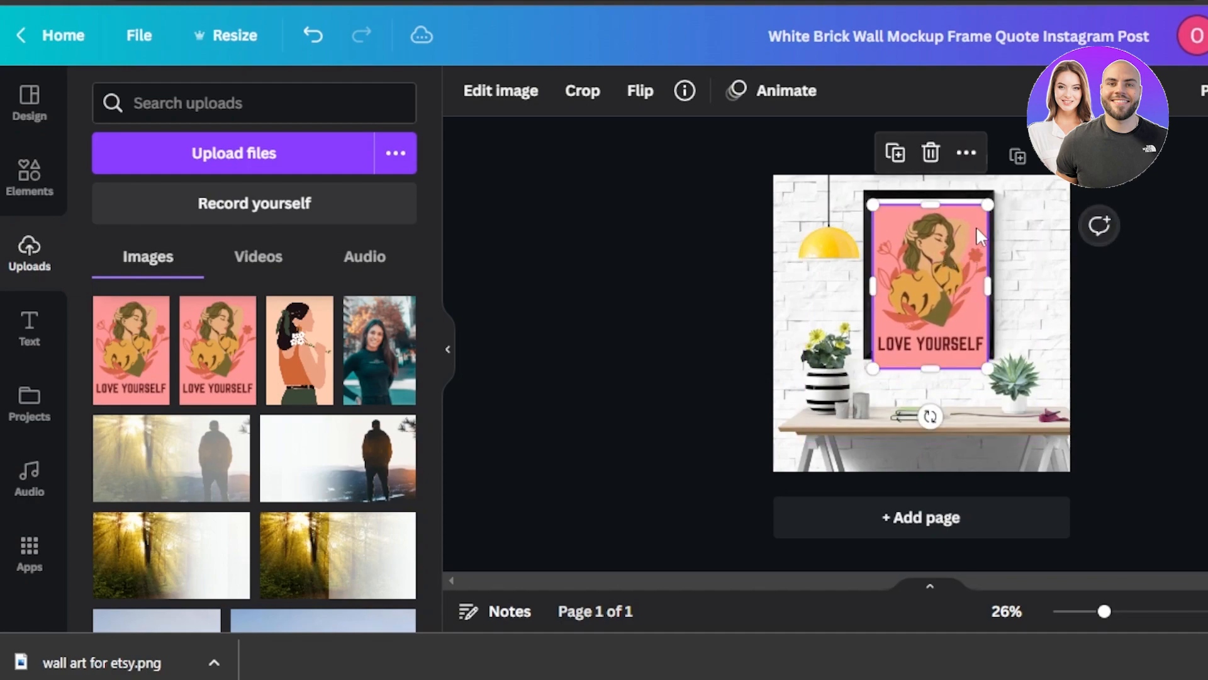
pyautogui.moveTo(982, 210); pyautogui.dragTo(979, 216)
pyautogui.moveTo(949, 304); pyautogui.dragTo(1036, 376)
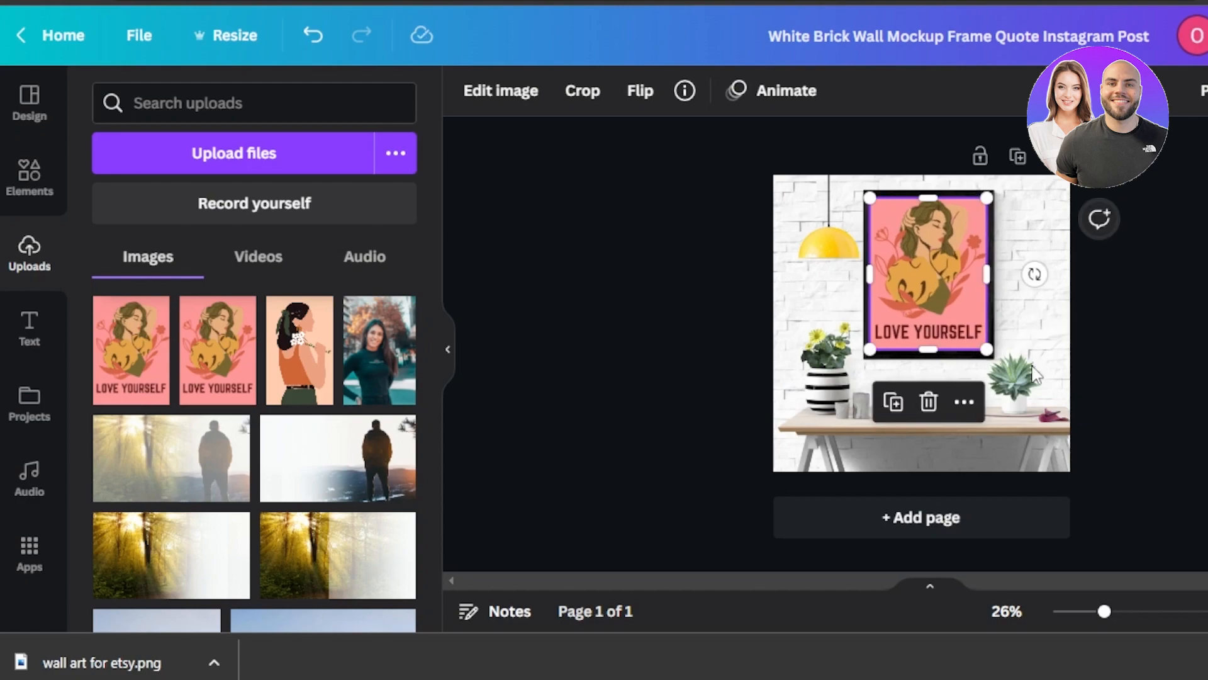
pyautogui.click(1035, 376)
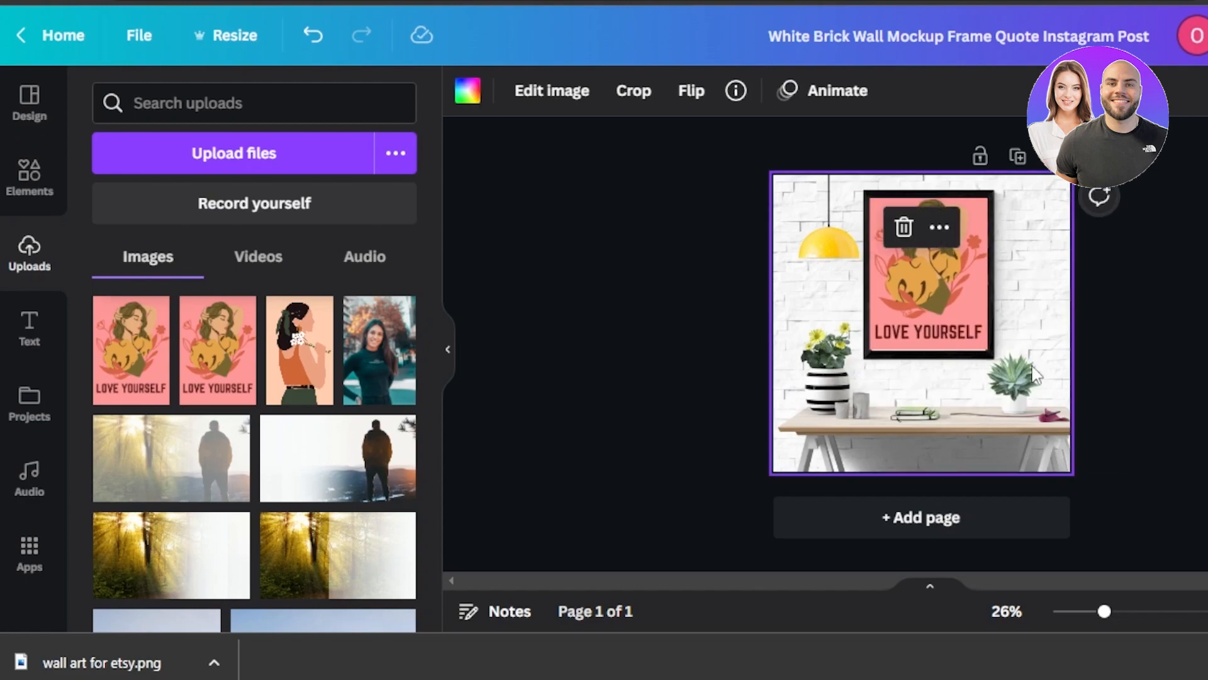
pyautogui.click(1168, 333)
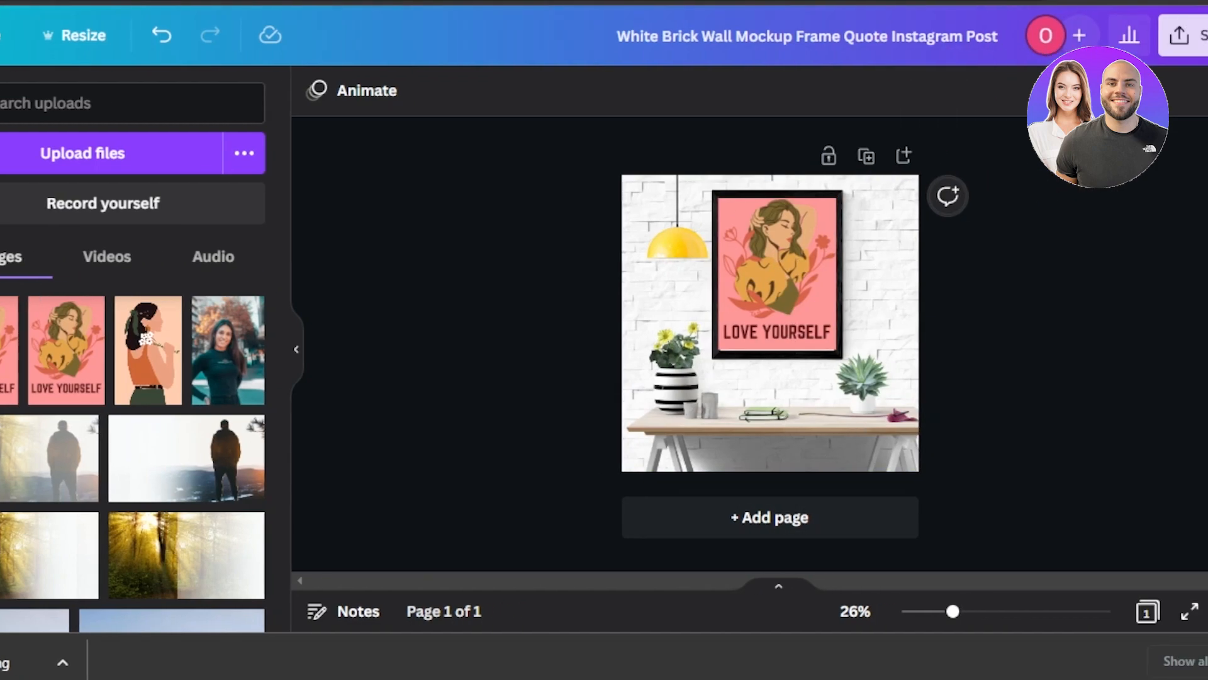
# Download the White Brick Wall mockup design as a PNG at size 1, and close the sharing details
pyautogui.click(1158, 36)
pyautogui.click(878, 526)
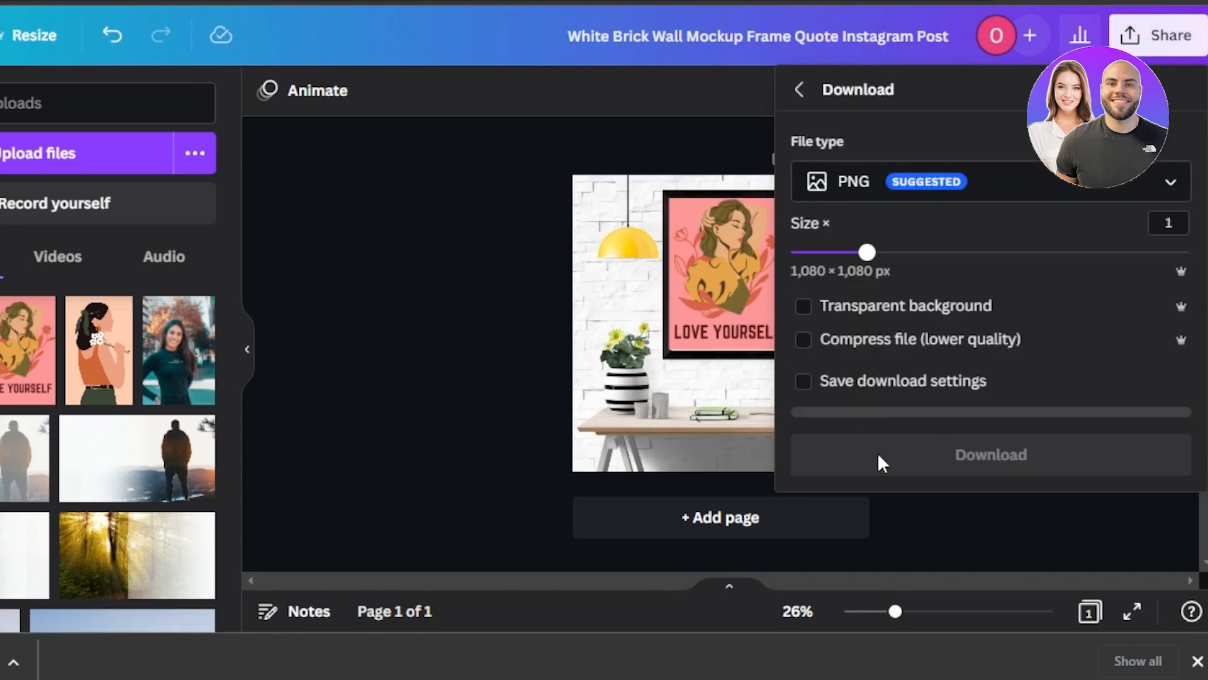
pyautogui.click(910, 462)
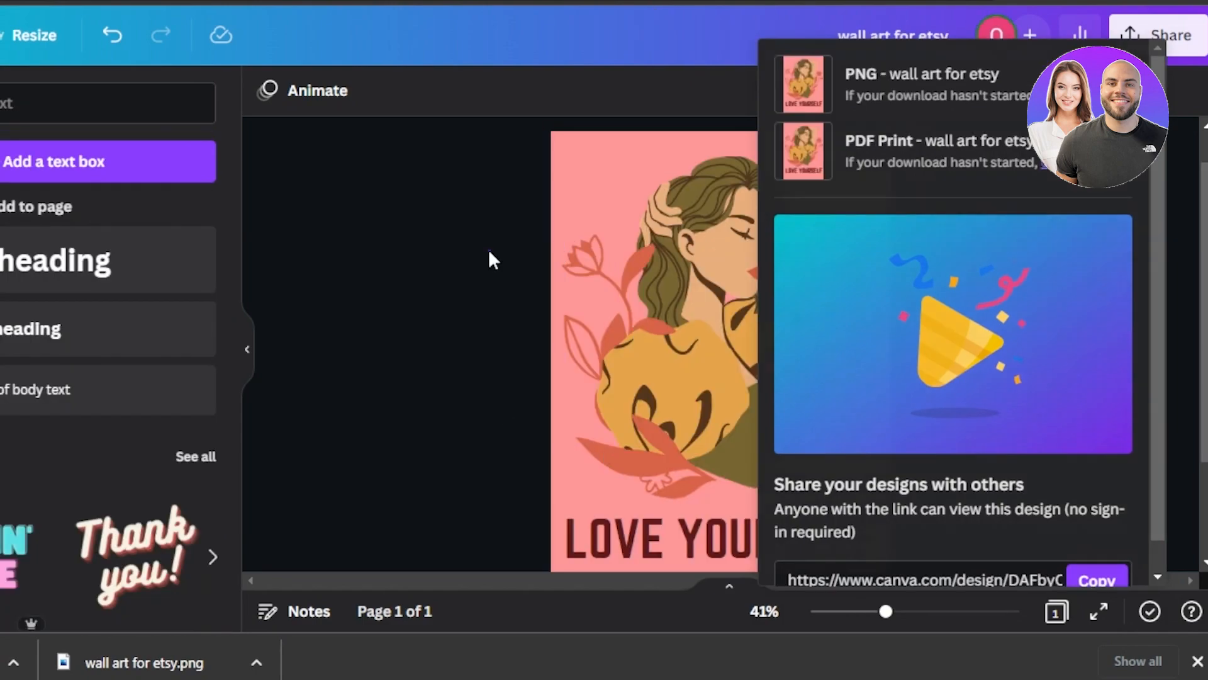
pyautogui.click(489, 259)
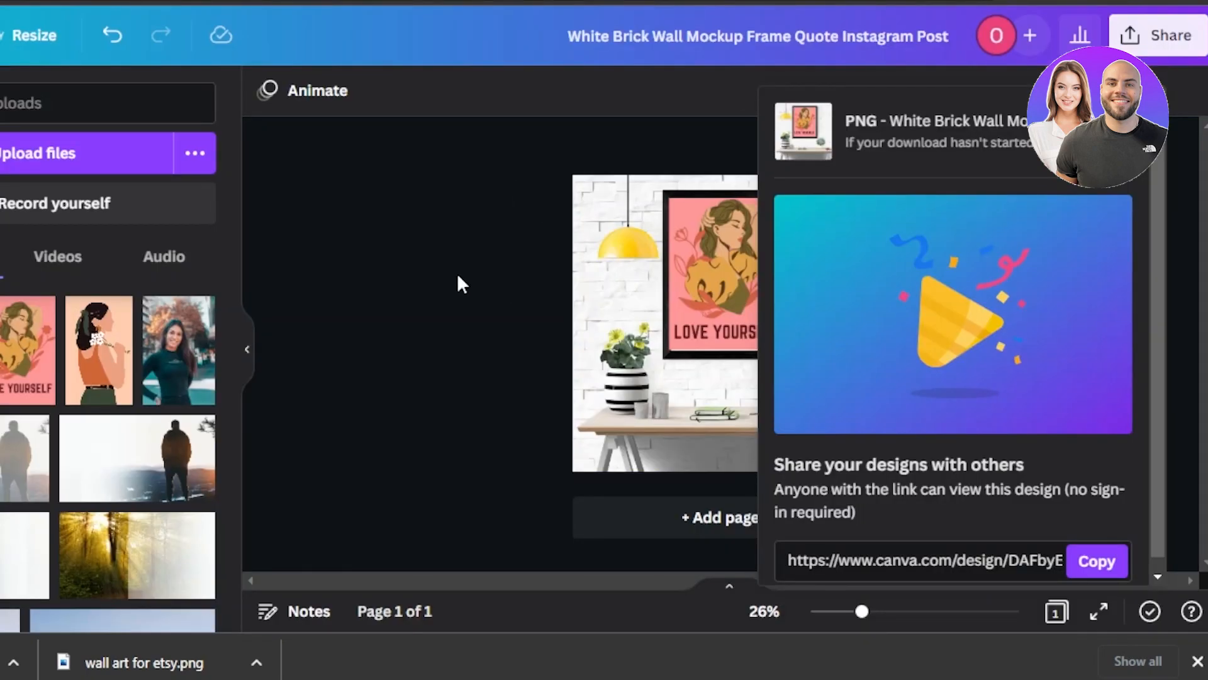
pyautogui.click(461, 283)
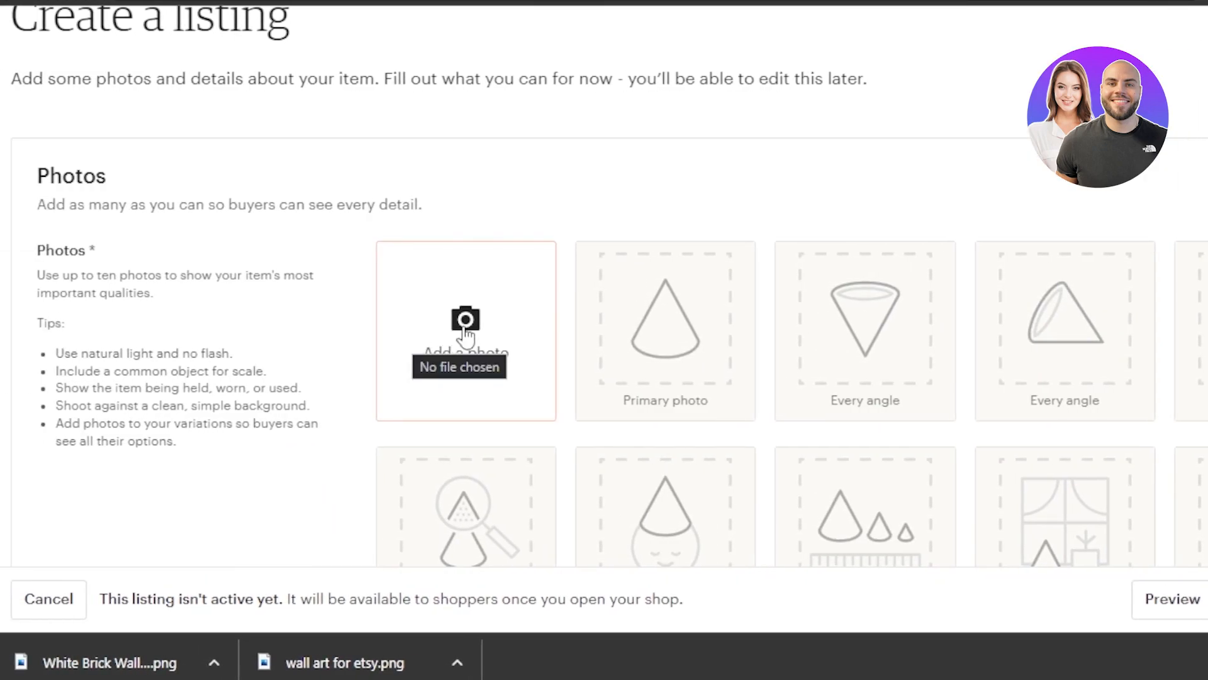
# In the Etsy listing form, add the downloaded White Brick Wall mockup PNG as the primary photo
pyautogui.click(479, 312)
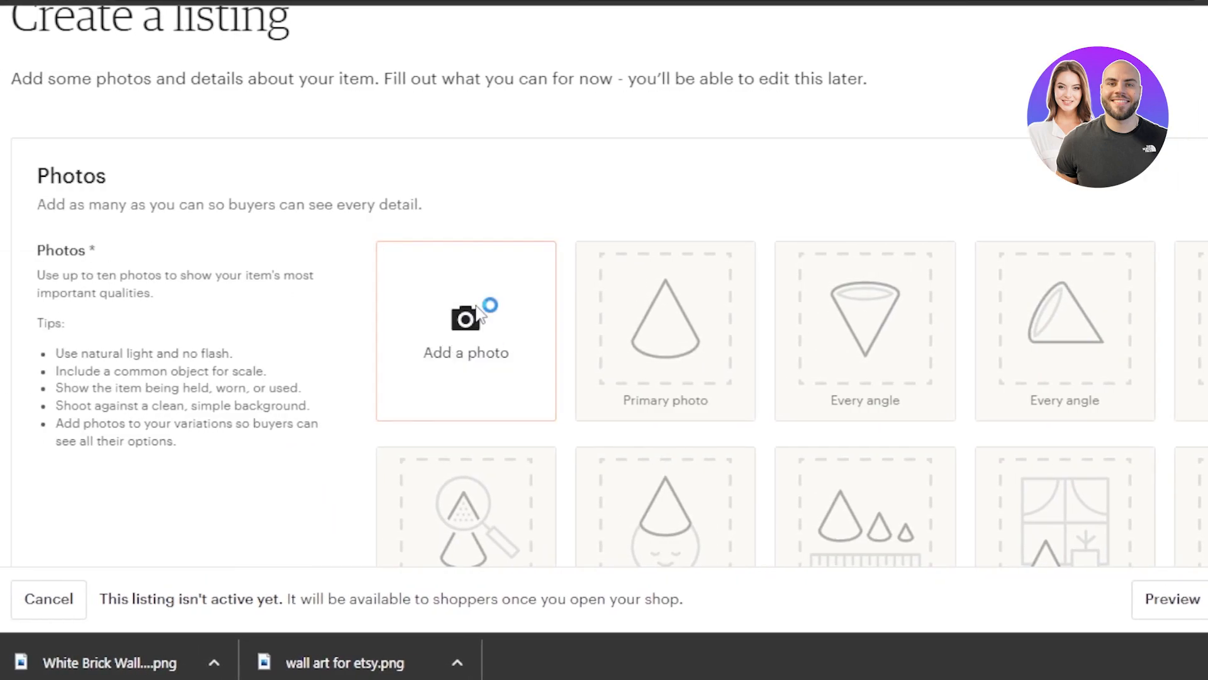
pyautogui.click(262, 114)
pyautogui.doubleClick(240, 115)
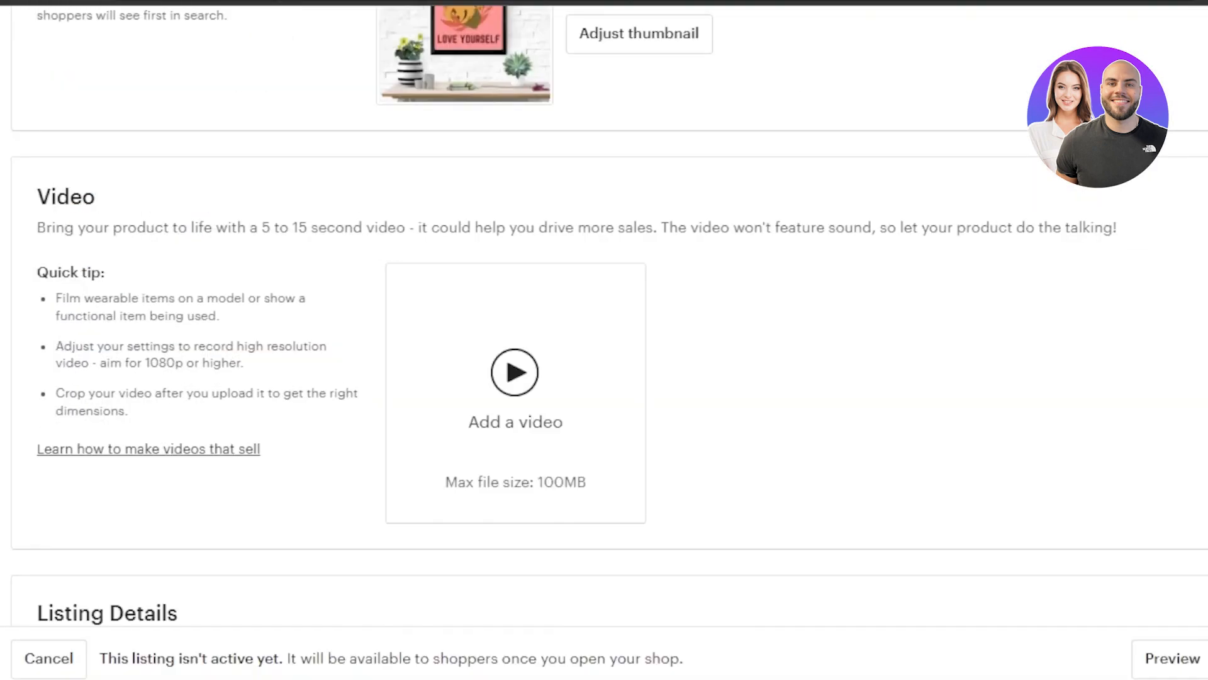
# Set the listing's type to Digital in the Listing Details section
pyautogui.scroll(-1, 604, 315)
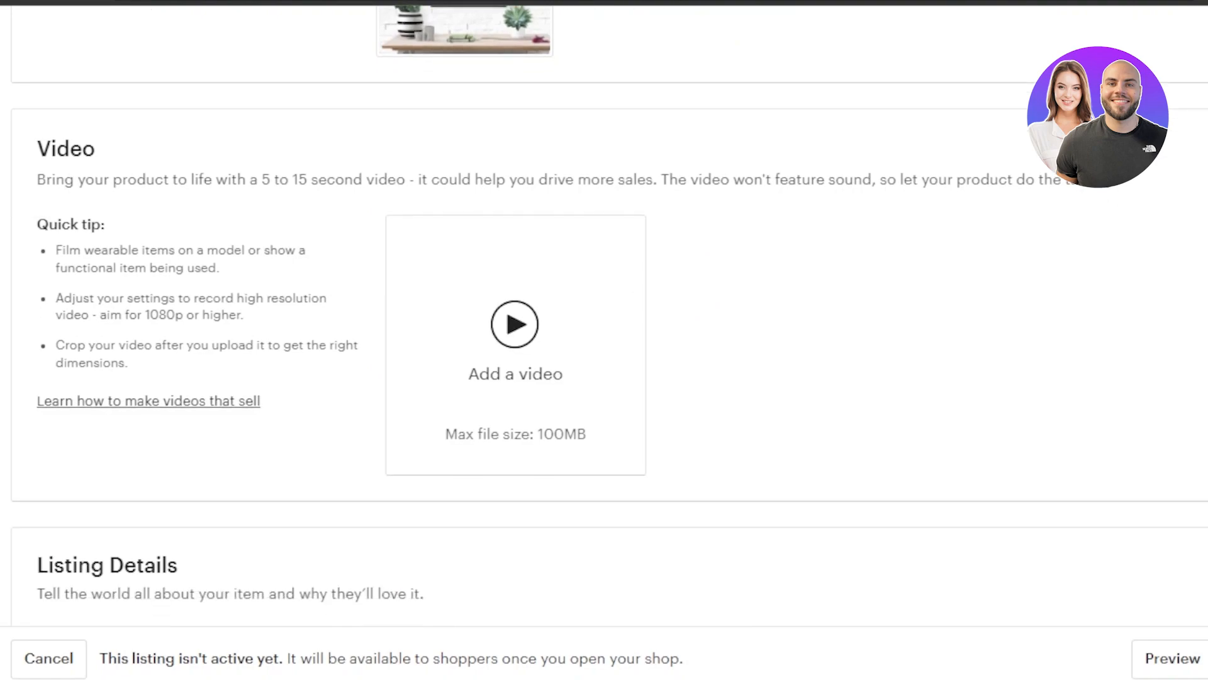
pyautogui.scroll(-8, 730, 196)
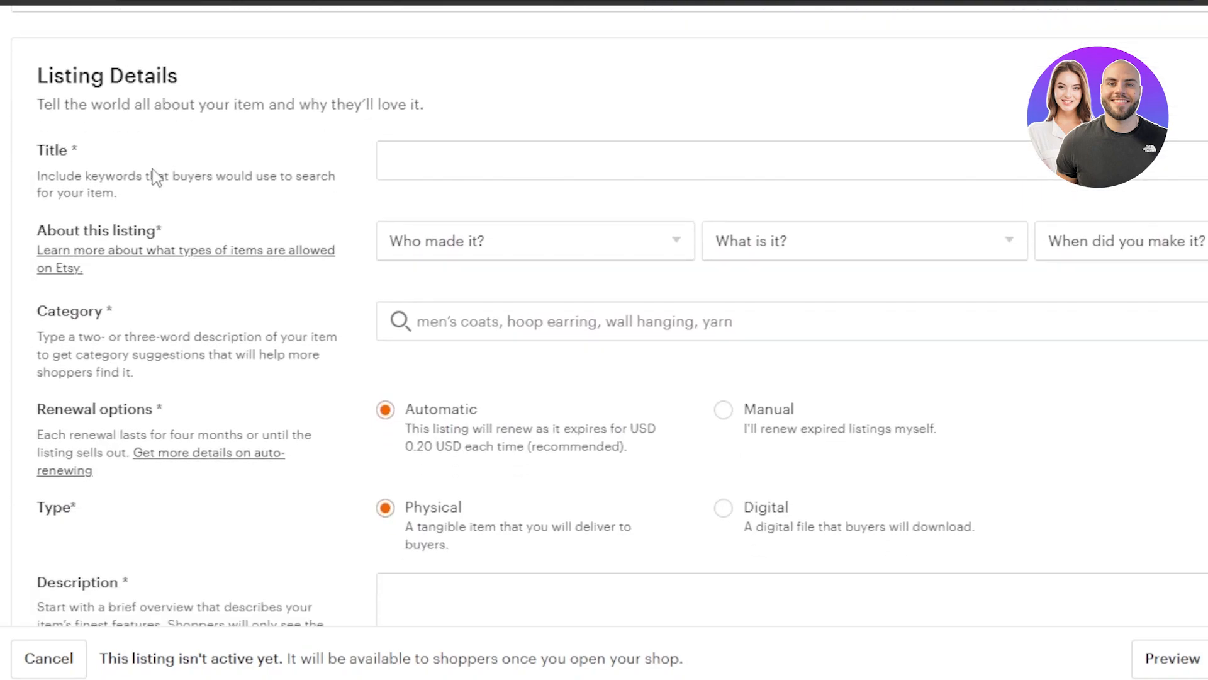
pyautogui.click(453, 166)
pyautogui.scroll(-3, 604, 340)
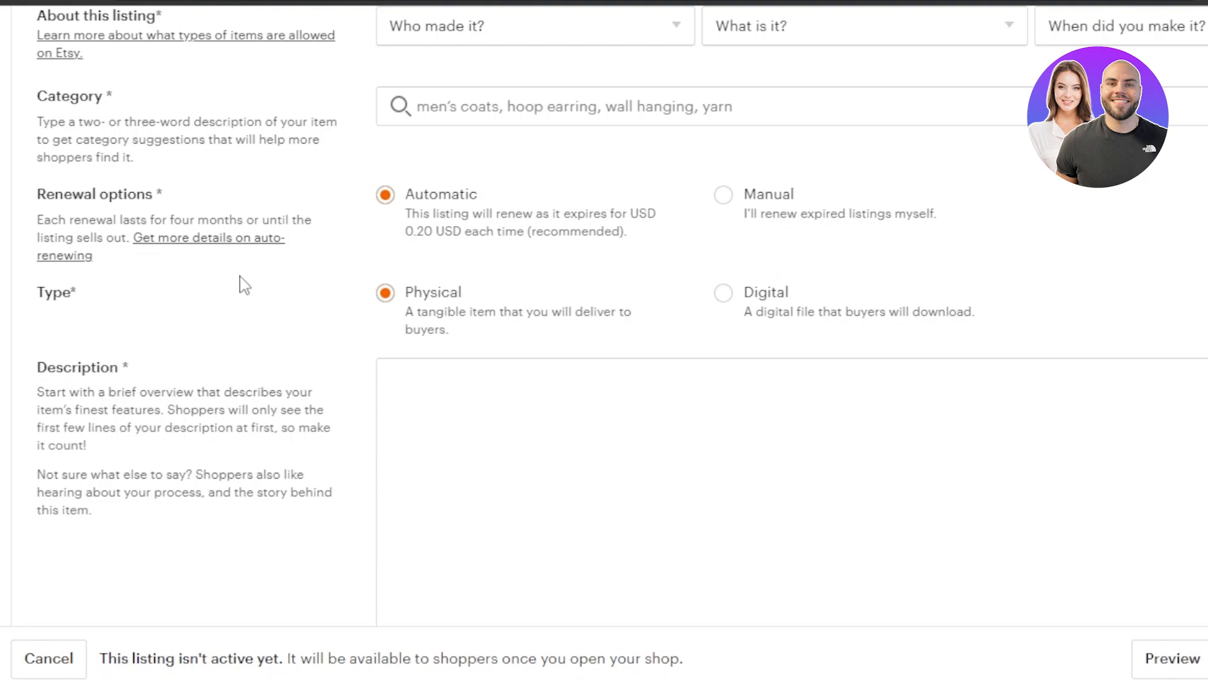
pyautogui.doubleClick(723, 295)
# Upload the wall art PDF (wallartforetsy.pdf) as the listing's digital file for buyers
pyautogui.scroll(-8, 605, 340)
pyautogui.scroll(-10, 604, 339)
pyautogui.scroll(-6, 736, 291)
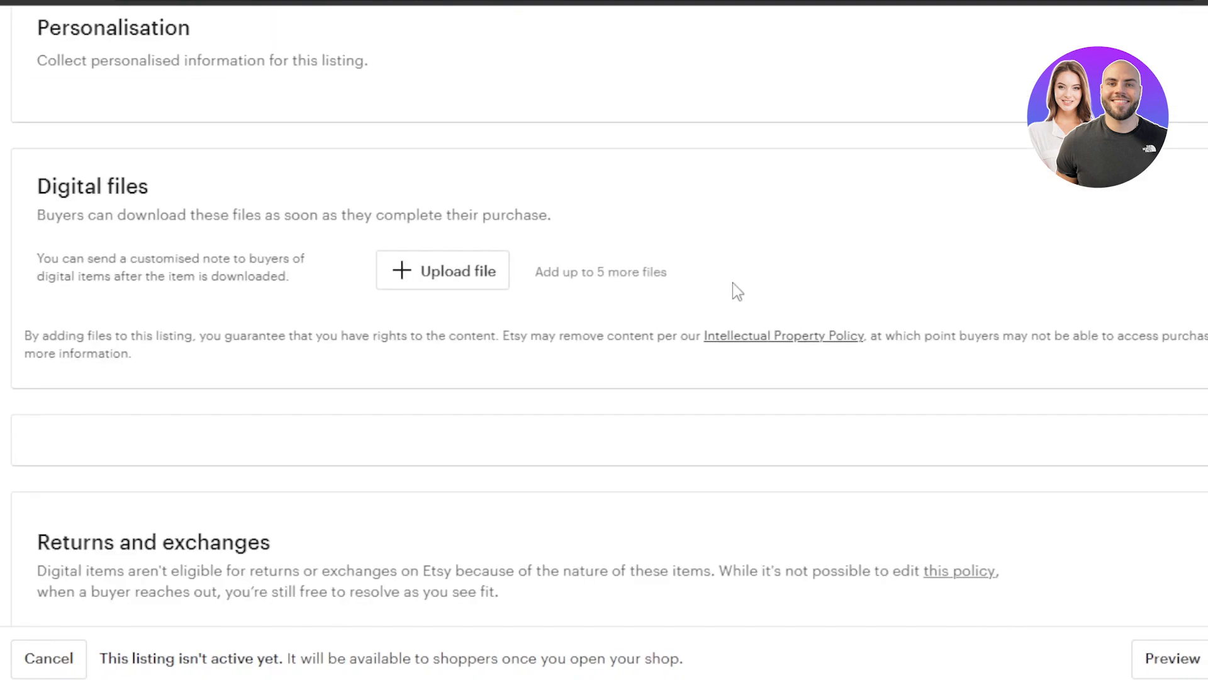
pyautogui.click(406, 276)
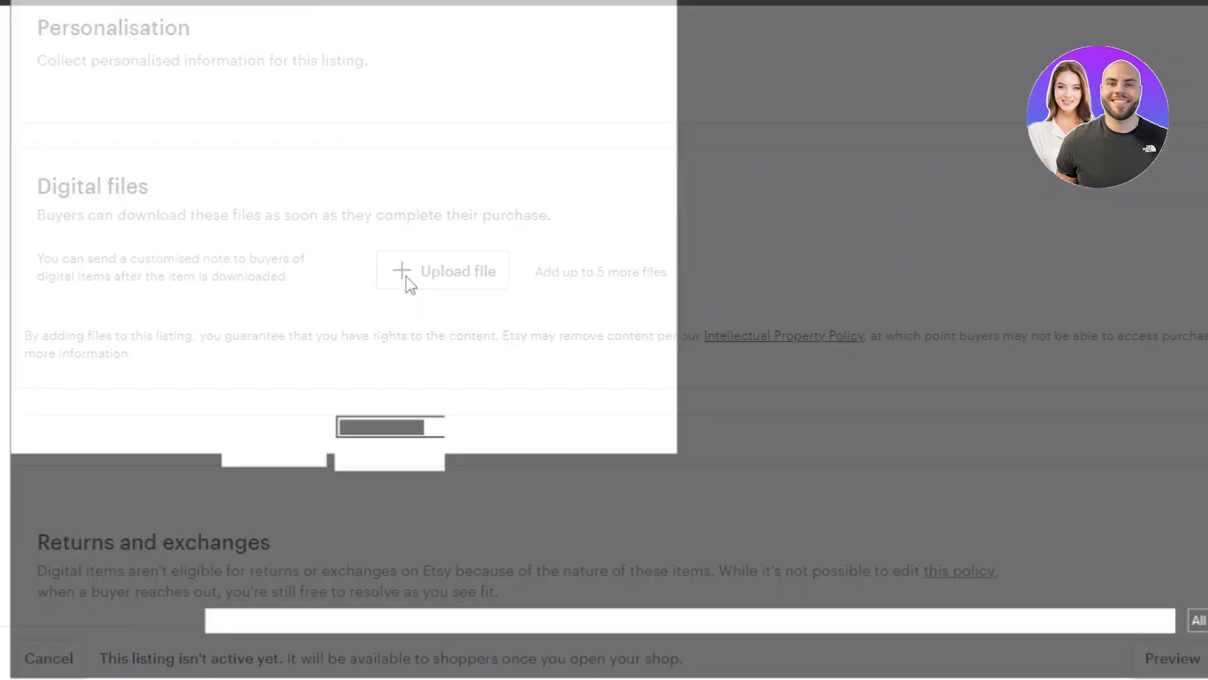
pyautogui.doubleClick(233, 156)
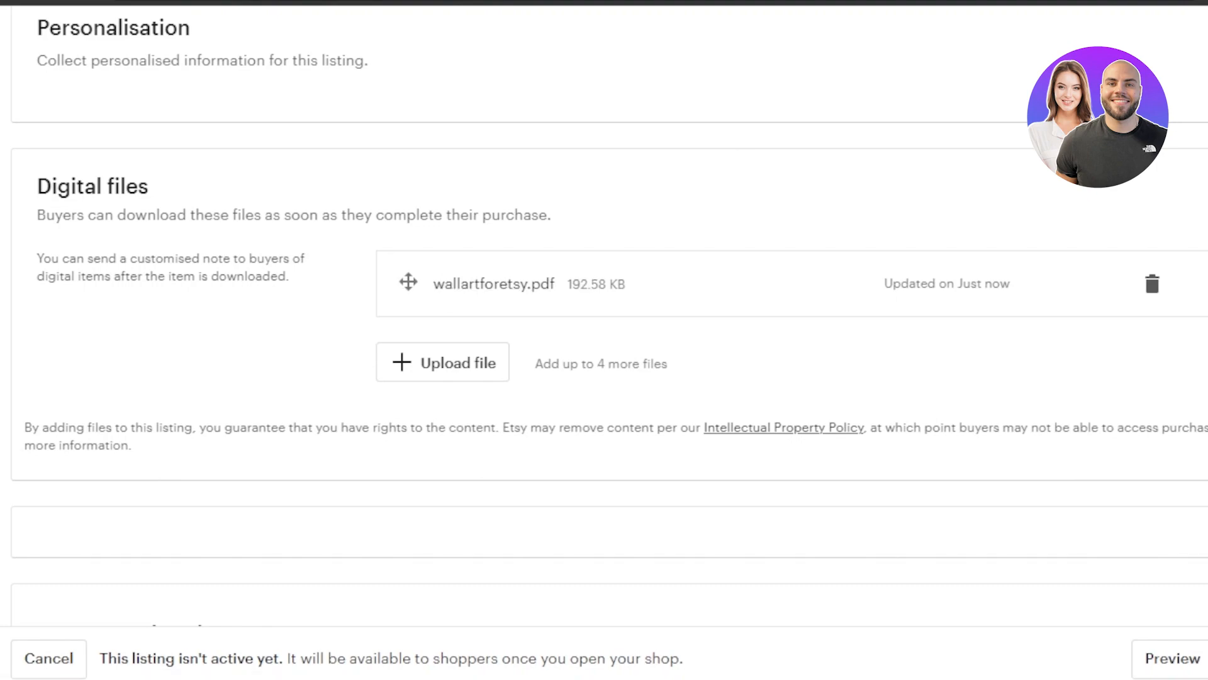
pyautogui.scroll(20, 604, 314)
pyautogui.scroll(3, 605, 315)
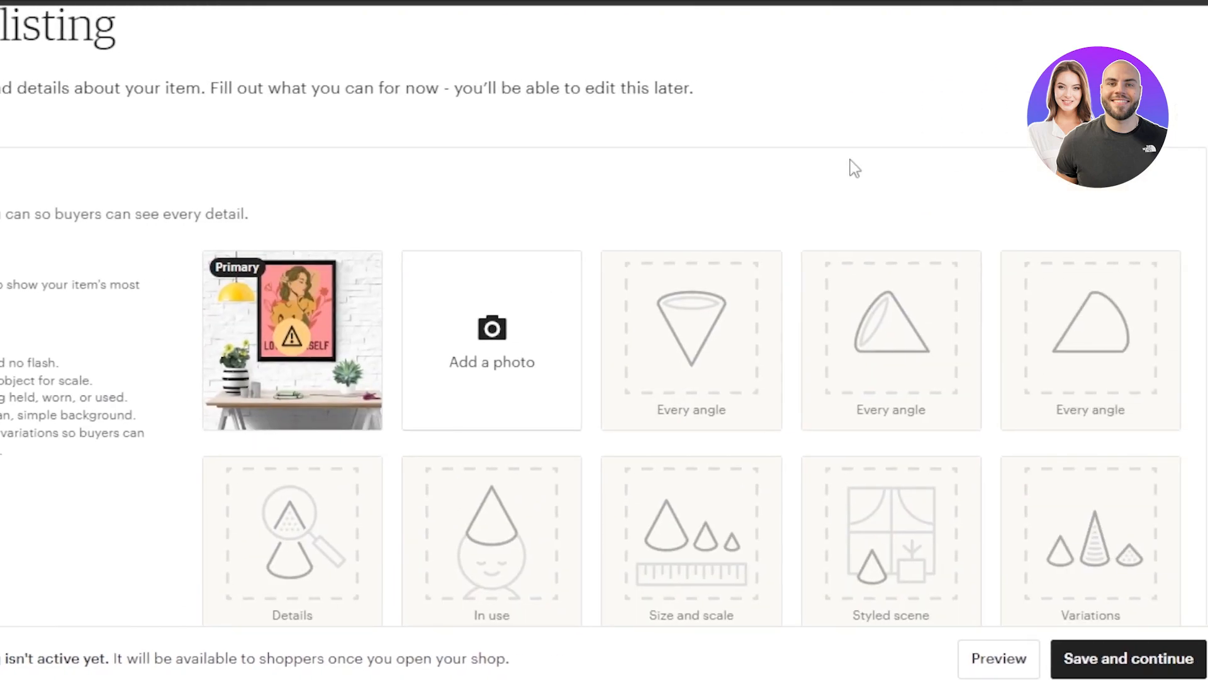